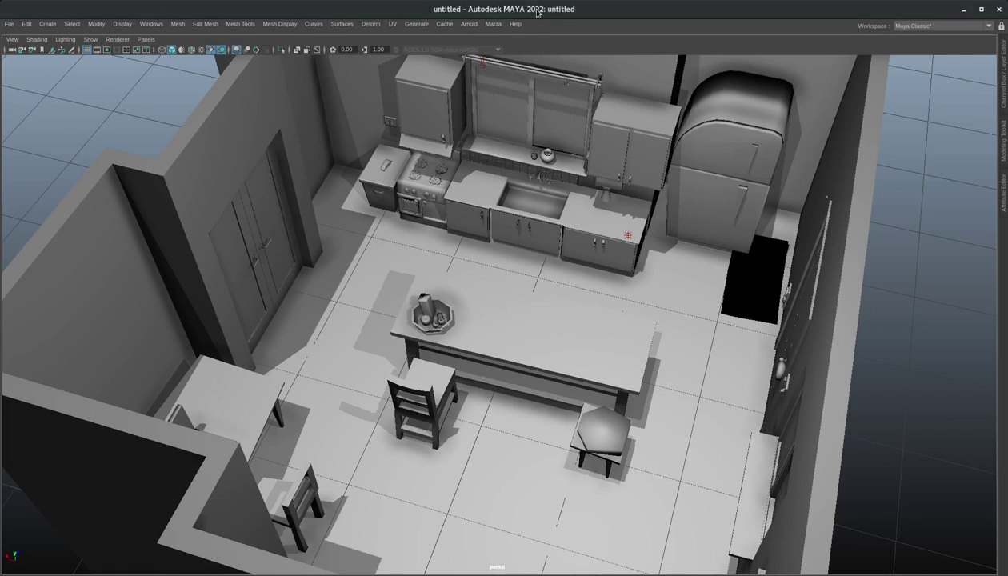
Examine the kitchen's walls, furniture and openings from several angles around the whole room
alt+drag(705, 276, 693, 261)
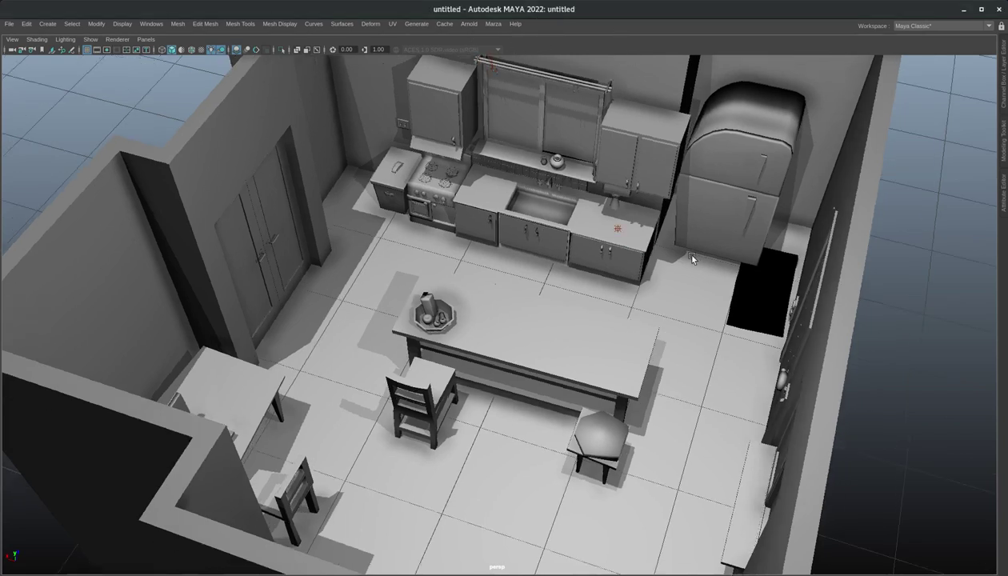
alt+right_drag(693, 261, 509, 276)
alt+drag(509, 277, 614, 275)
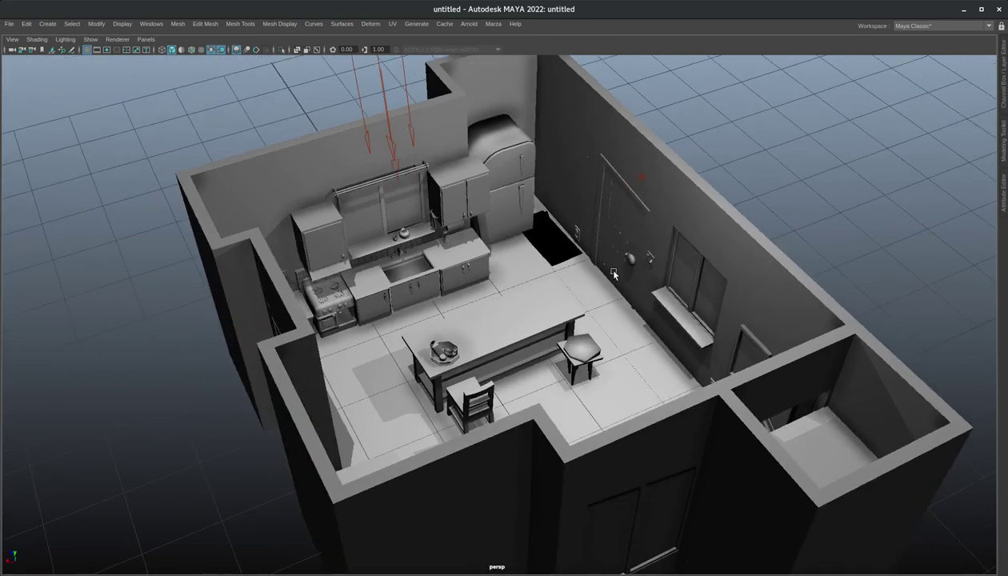
alt+right_drag(615, 275, 492, 274)
alt+drag(491, 275, 424, 284)
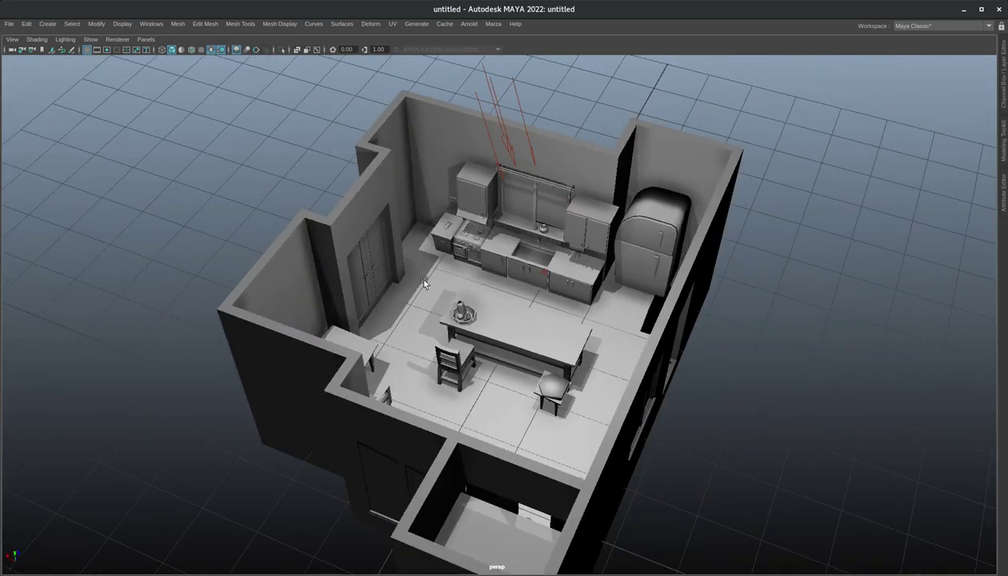
alt+drag(627, 271, 704, 285)
alt+right_drag(536, 292, 666, 305)
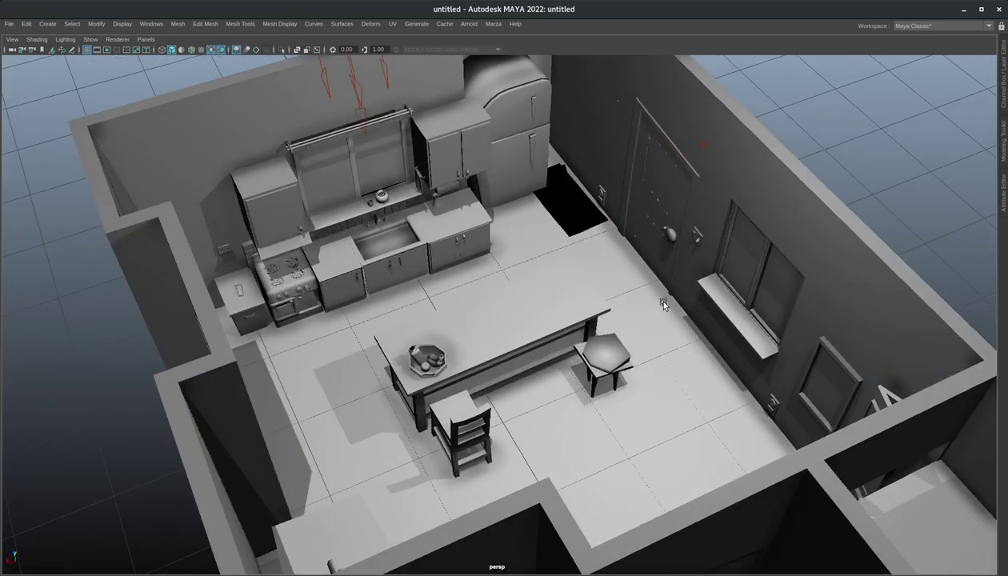
alt+drag(666, 305, 590, 310)
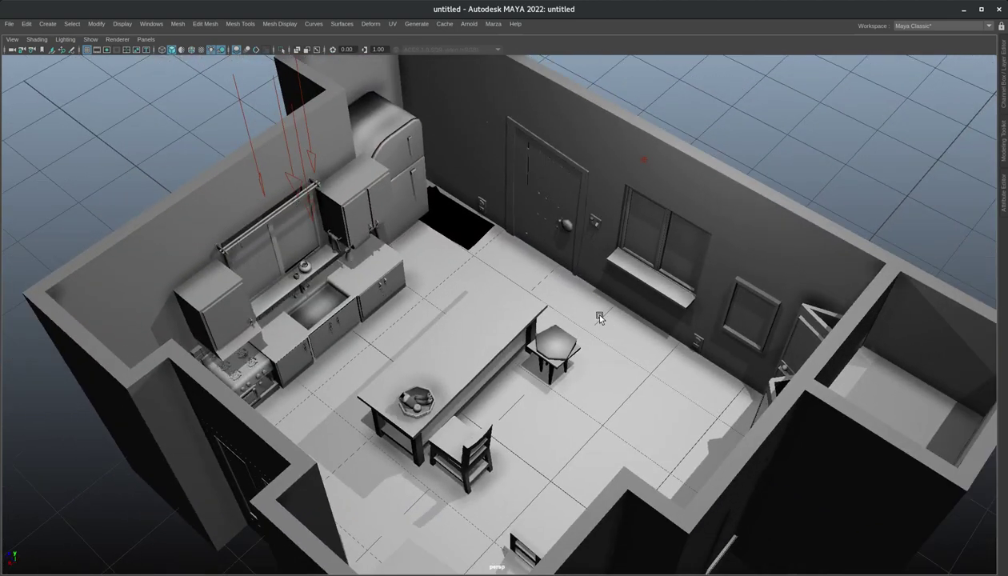
scroll(507, 312, up, 3)
alt+drag(506, 312, 626, 275)
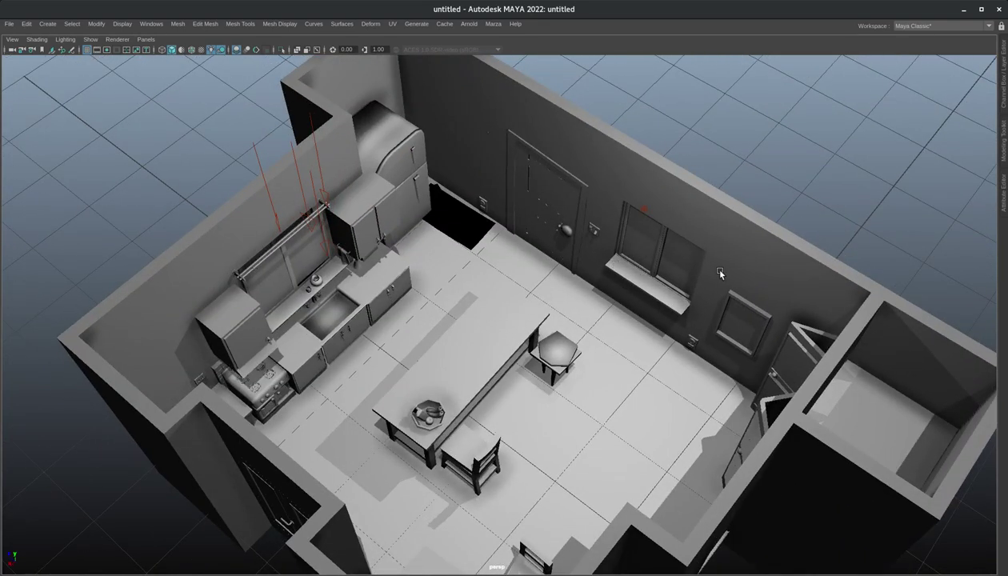
alt+drag(721, 272, 670, 287)
alt+right_drag(670, 287, 804, 262)
alt+drag(665, 262, 681, 213)
alt+middle_drag(760, 209, 675, 221)
alt+right_drag(675, 221, 592, 221)
Move the long side wall with the door and window openings outward, away from the room
alt+drag(680, 230, 804, 257)
alt+right_drag(804, 256, 695, 255)
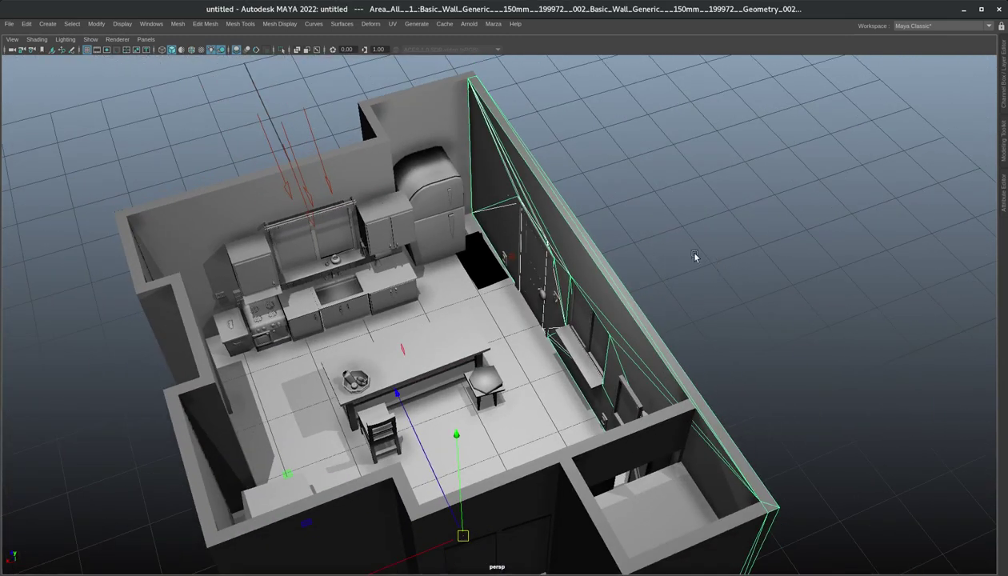
alt+right_drag(590, 308, 599, 310)
drag(429, 558, 578, 533)
alt+drag(693, 514, 742, 346)
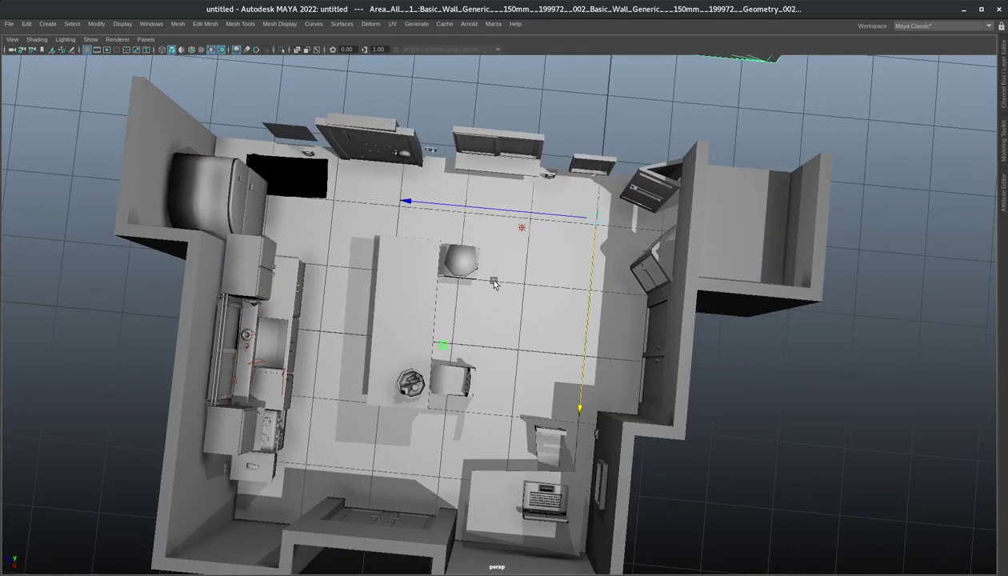
Move the stepped wall around the closet and alcove outward, away from the kitchen floor
alt+drag(558, 268, 524, 219)
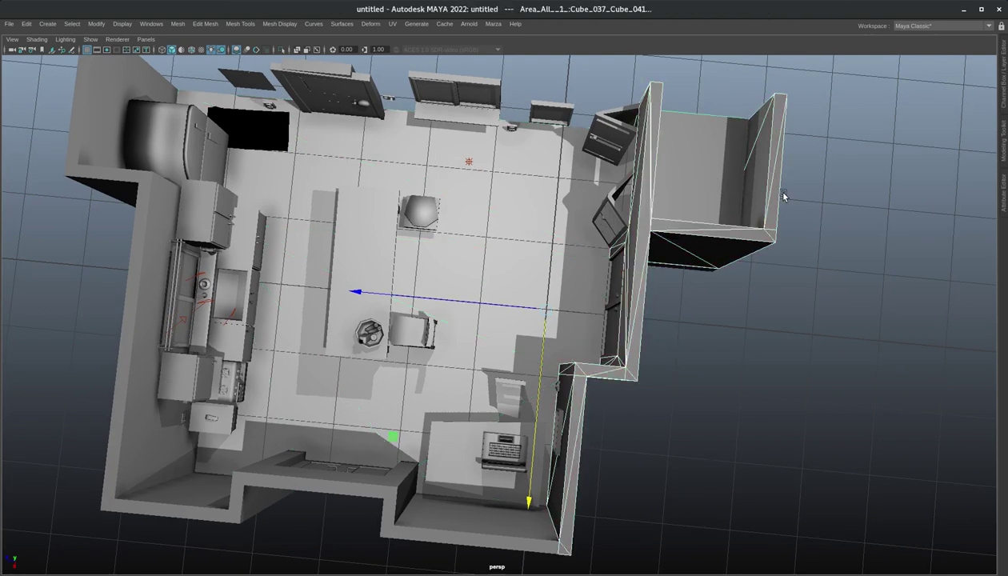
alt+drag(783, 196, 631, 294)
drag(449, 301, 507, 311)
alt+drag(530, 349, 657, 124)
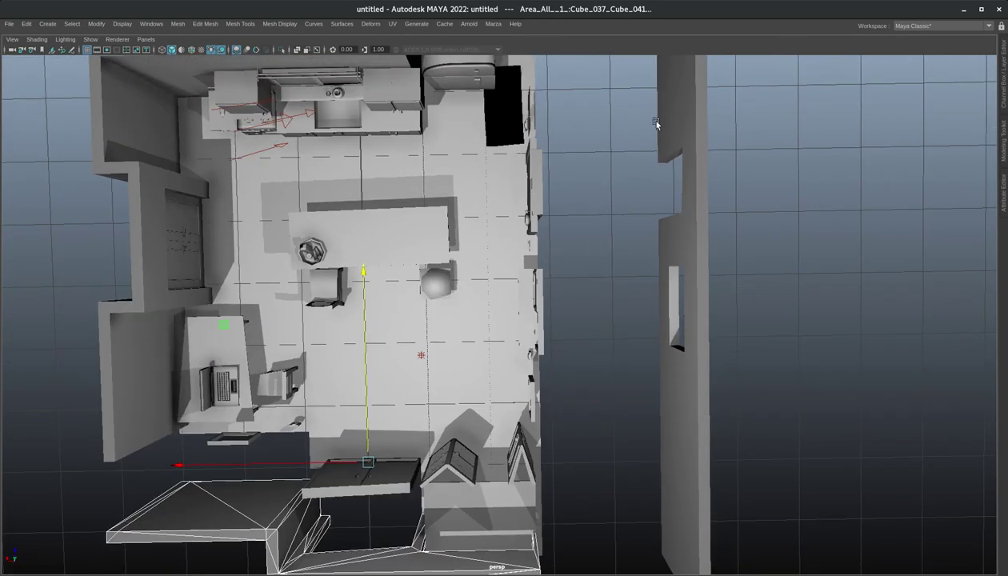
Examine the opened-up room from above and up close around the closet doors and remaining walls
alt+drag(576, 252, 554, 190)
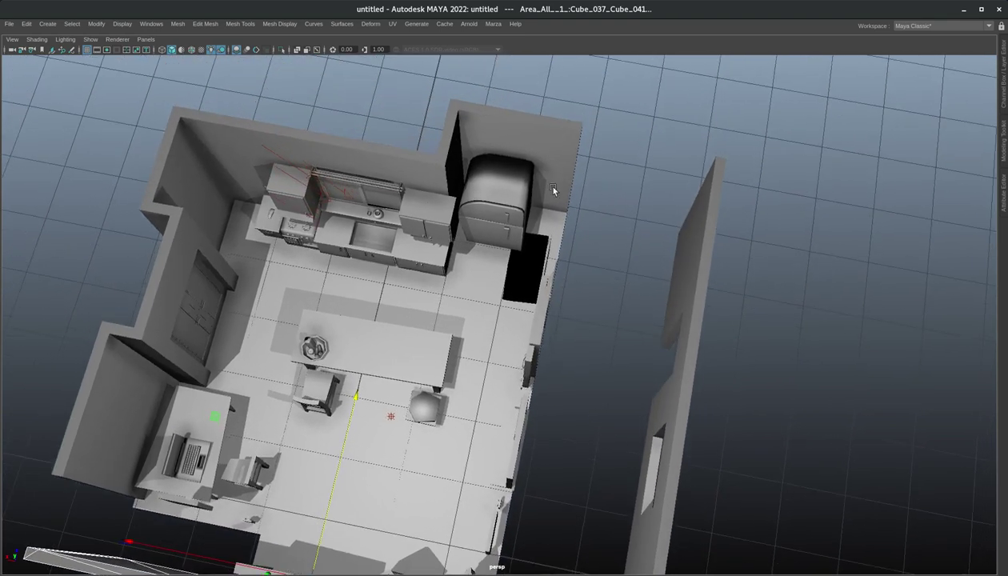
alt+drag(544, 360, 624, 336)
alt+drag(517, 378, 612, 344)
alt+right_drag(561, 400, 705, 464)
alt+middle_drag(624, 504, 534, 244)
alt+drag(519, 298, 532, 247)
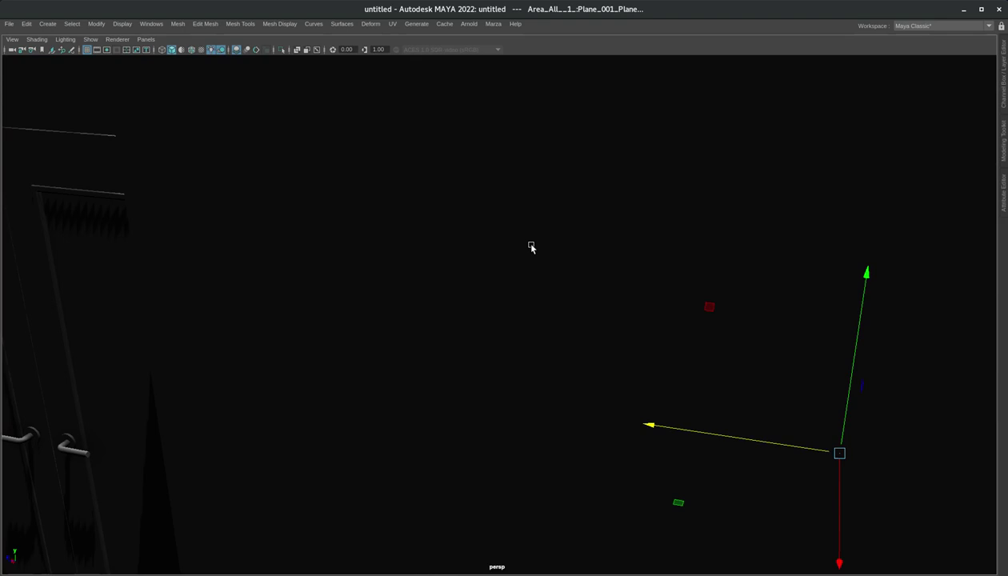
alt+middle_drag(532, 247, 501, 429)
alt+drag(501, 436, 429, 400)
alt+right_drag(429, 400, 328, 328)
alt+drag(328, 328, 270, 391)
alt+middle_drag(270, 392, 520, 473)
alt+drag(512, 329, 572, 400)
alt+middle_drag(737, 313, 589, 333)
Inspect the sink, faucet, cabinets and window along the counter wall
click(758, 268)
alt+right_drag(600, 307, 736, 309)
alt+middle_drag(248, 193, 376, 288)
alt+drag(376, 288, 316, 224)
alt+right_drag(401, 336, 694, 552)
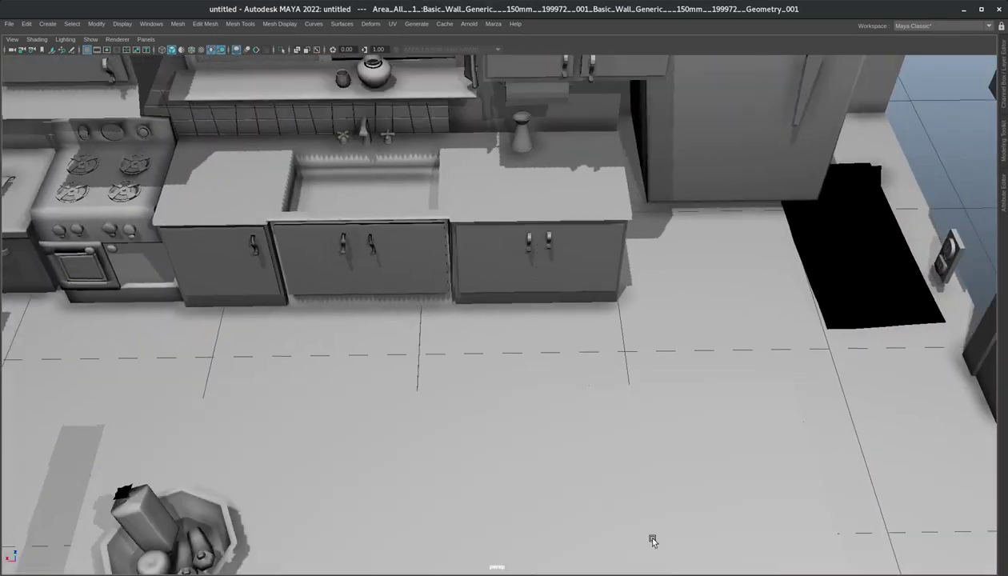
alt+middle_drag(553, 289, 523, 373)
alt+drag(523, 373, 495, 324)
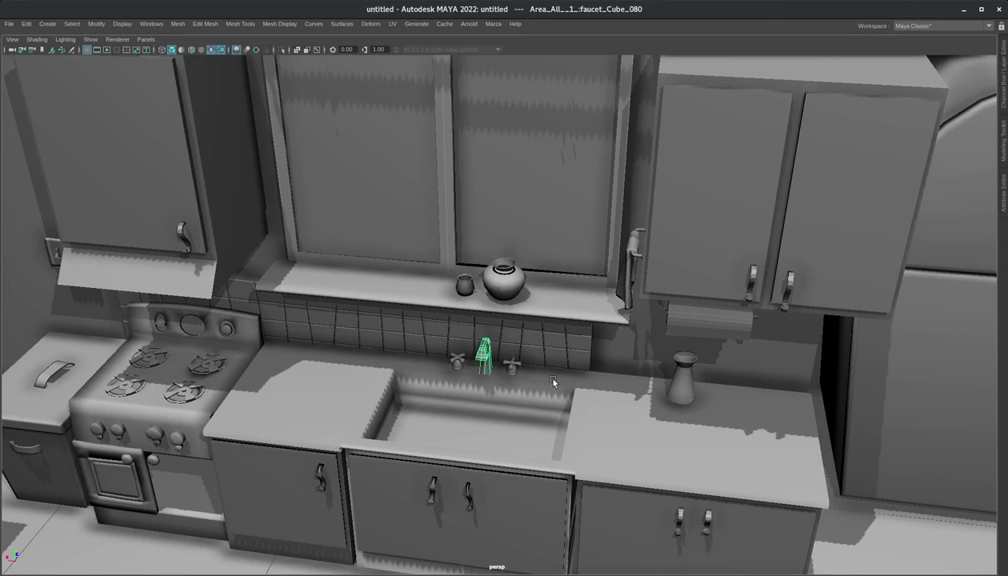
alt+drag(553, 383, 418, 161)
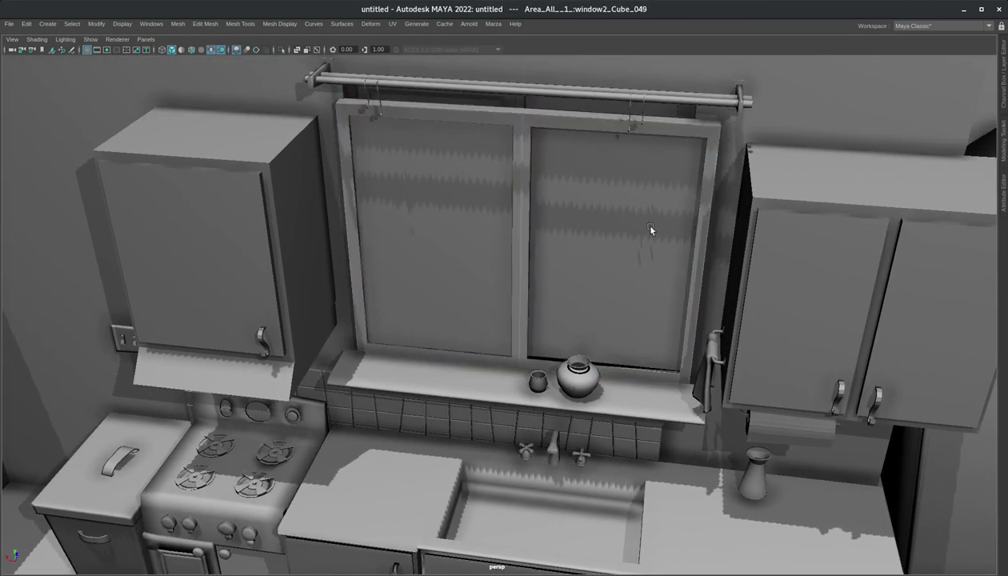
alt+drag(688, 245, 579, 248)
Try moving the window and the wall cabinet door above the stove, undoing each move
drag(620, 287, 855, 357)
key(ctrl+z)
alt+middle_drag(344, 289, 753, 318)
click(367, 272)
drag(366, 272, 316, 358)
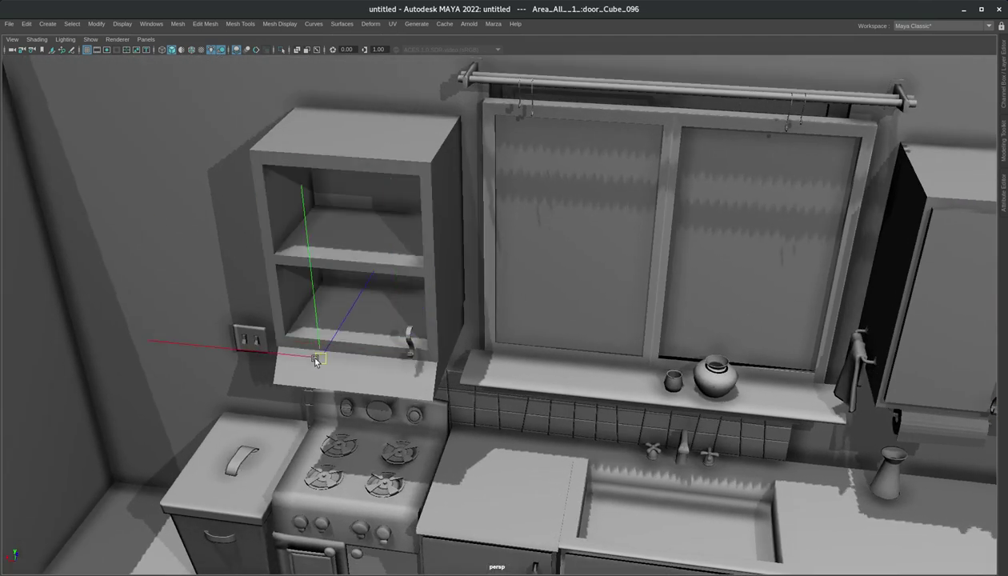
key(ctrl+z)
Try moving the stove's left oven door away from its body and undo the move
alt+middle_drag(689, 274, 781, 149)
alt+middle_drag(321, 288, 461, 162)
alt+right_drag(462, 163, 485, 181)
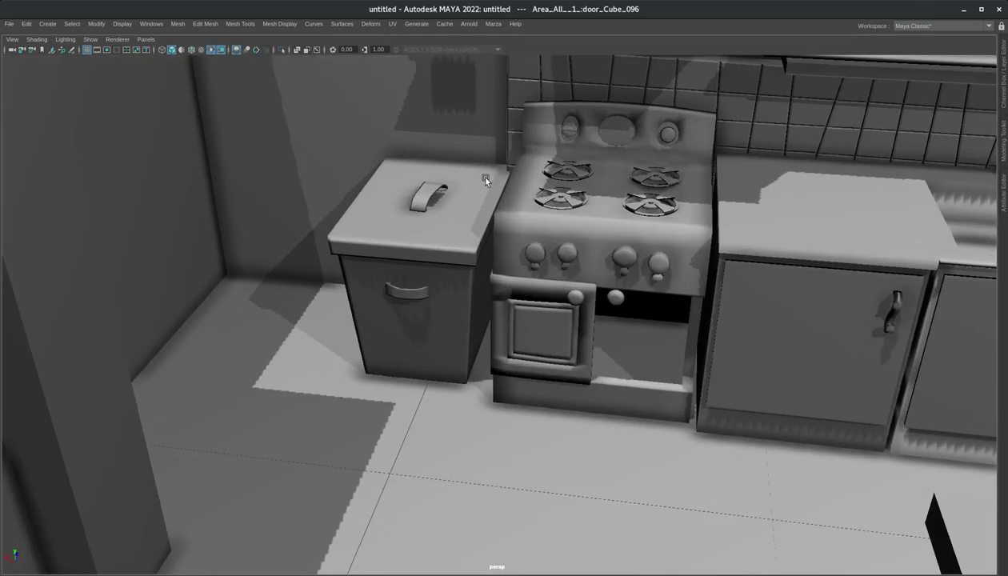
click(571, 356)
alt+middle_drag(571, 356, 476, 267)
alt+right_drag(476, 267, 833, 265)
alt+right_drag(450, 203, 361, 241)
scroll(360, 240, up, 8)
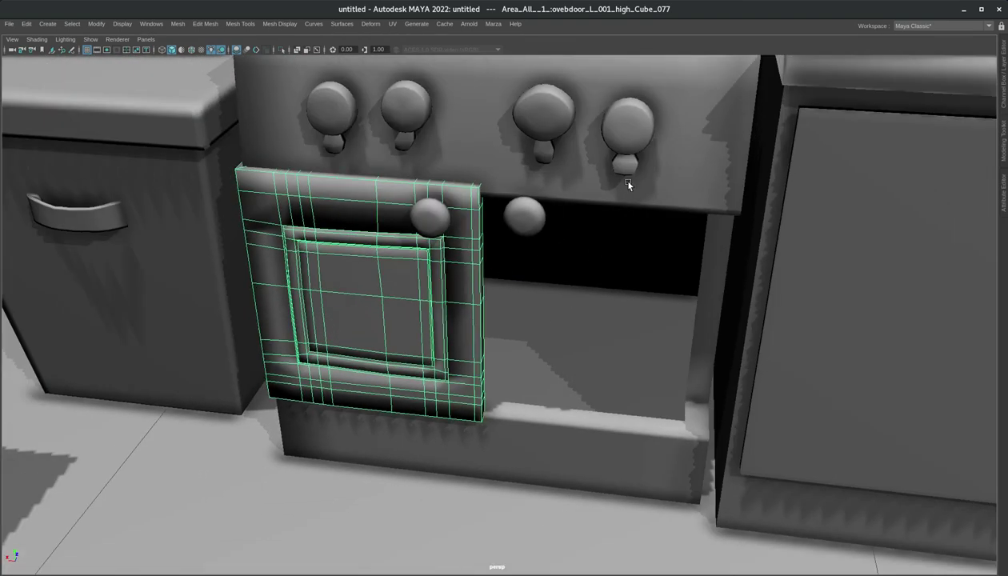
middle_drag(609, 292, 480, 344)
key(ctrl+z)
Inspect the stove, sink and countertop models up close, continuing along to the refrigerator corner
alt+right_drag(760, 274, 643, 288)
alt+drag(644, 288, 666, 293)
alt+middle_drag(666, 293, 687, 399)
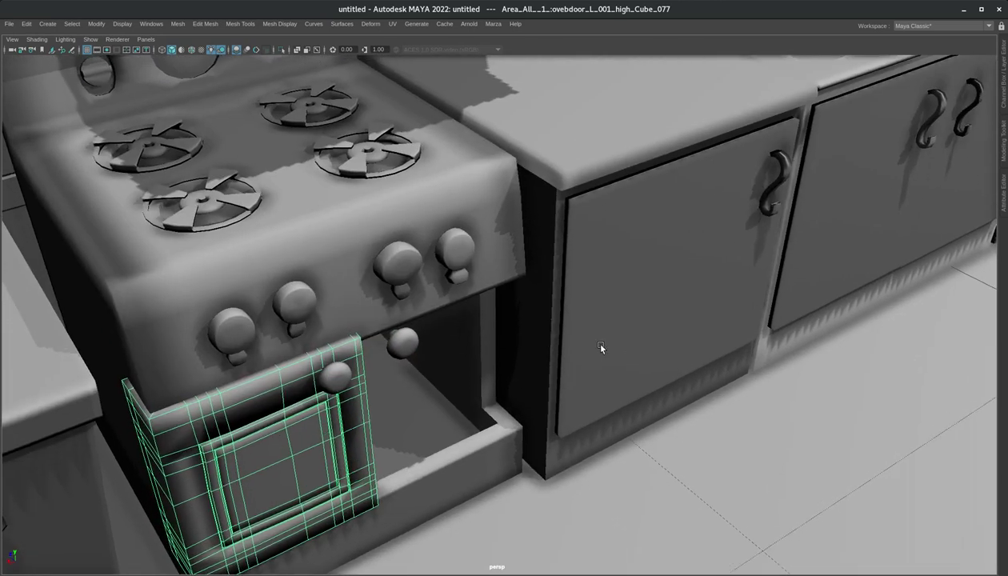
alt+right_drag(601, 346, 438, 322)
alt+middle_drag(438, 322, 596, 316)
alt+right_drag(596, 315, 569, 317)
alt+middle_drag(569, 317, 577, 422)
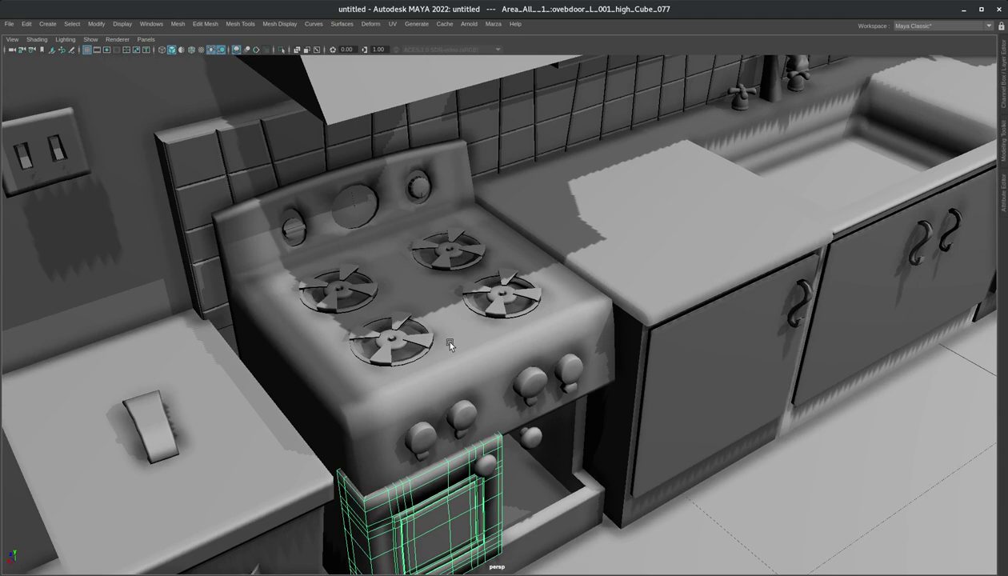
alt+drag(449, 344, 474, 378)
alt+middle_drag(784, 265, 577, 347)
alt+middle_drag(753, 260, 581, 336)
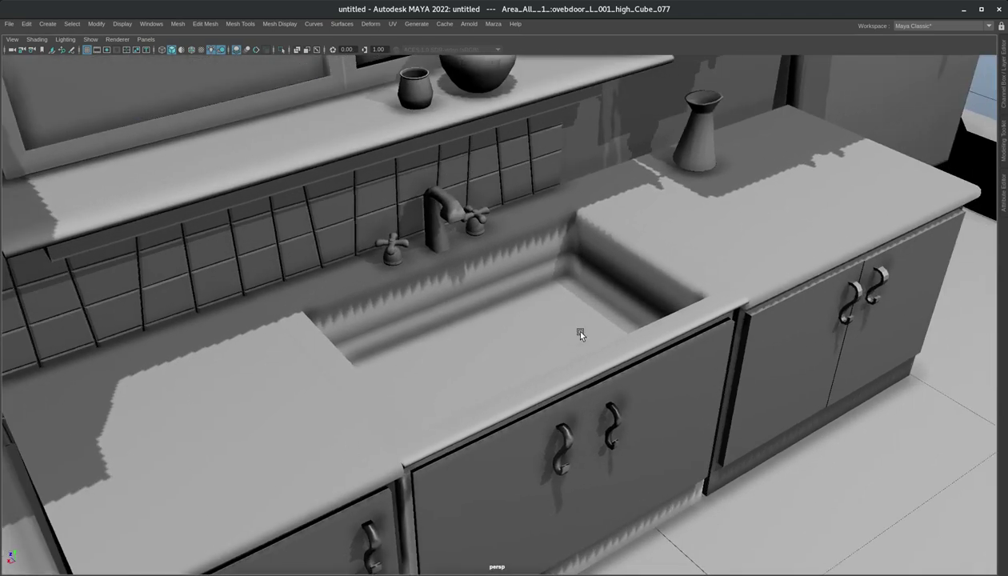
alt+drag(581, 335, 402, 272)
alt+drag(600, 377, 407, 408)
click(641, 399)
alt+drag(642, 399, 609, 185)
click(609, 185)
alt+right_drag(627, 250, 759, 353)
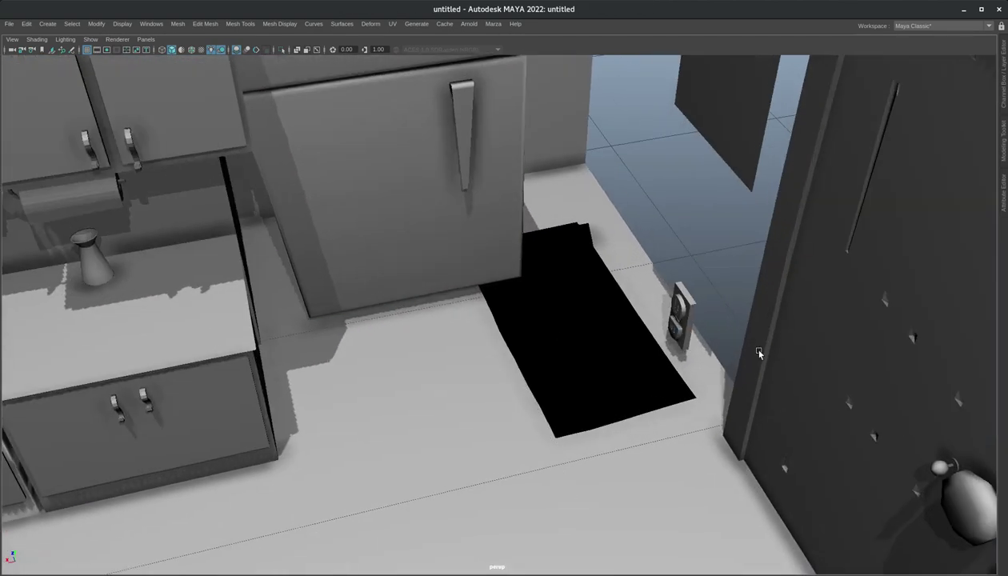
Check the floor mat beside the refrigerator and inspect the face of the nearby entrance door up close
click(604, 360)
alt+drag(604, 360, 510, 308)
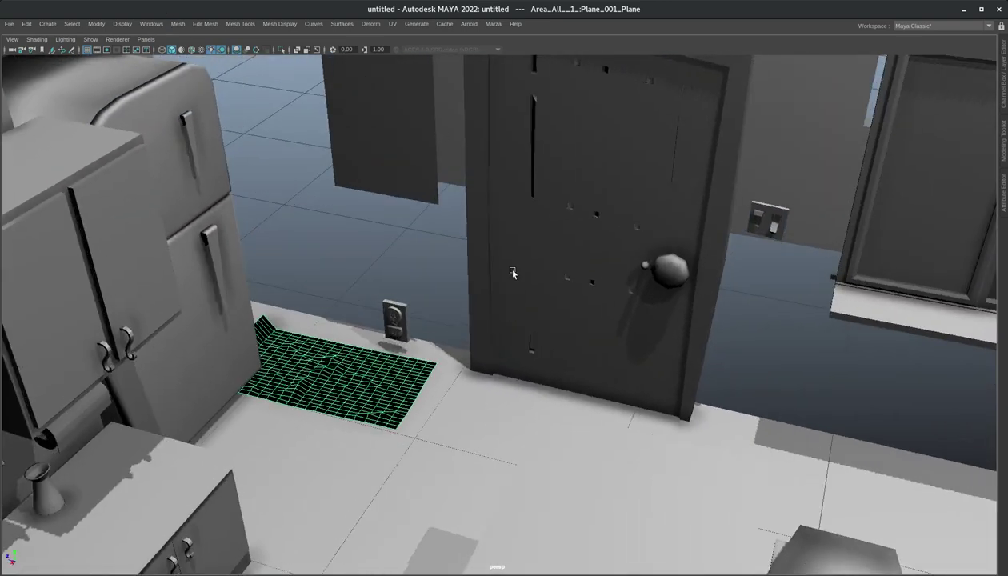
alt+right_drag(513, 277, 502, 308)
click(506, 390)
alt+drag(507, 391, 417, 481)
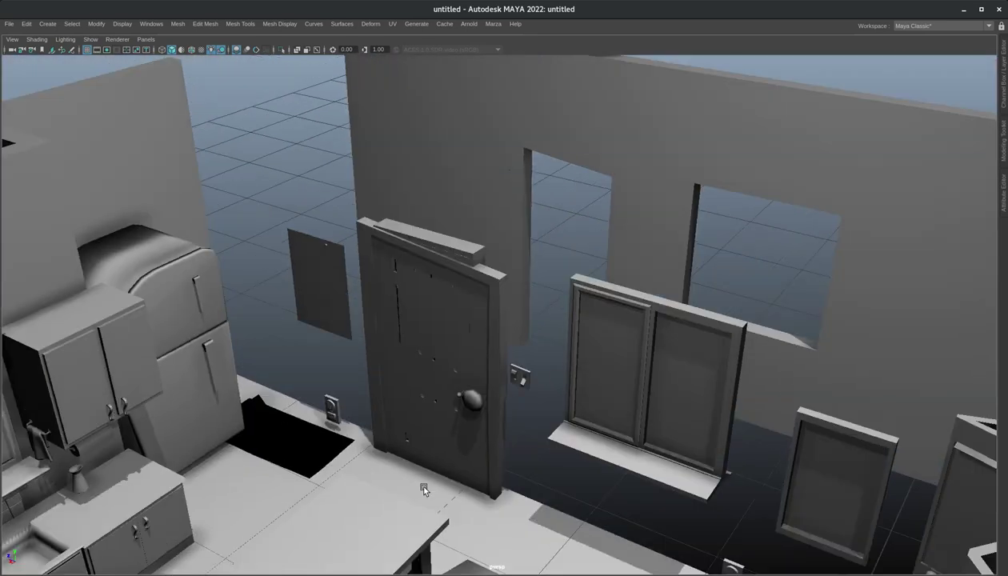
alt+right_drag(417, 480, 540, 410)
alt+drag(540, 411, 682, 237)
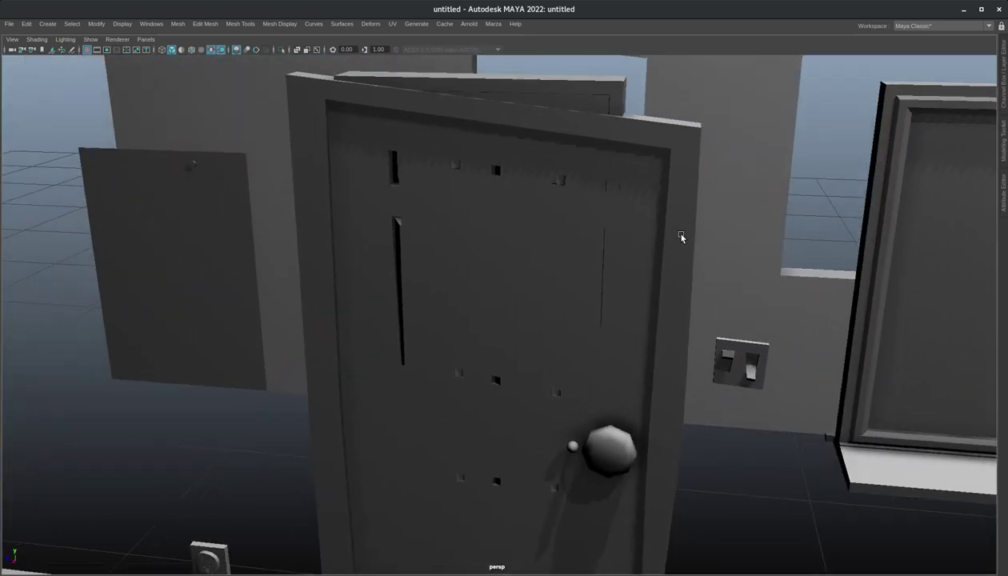
Pull the overlapping six-panel door out from behind the two-panel entrance door and delete it
click(605, 92)
key(f)
alt+drag(761, 268, 638, 336)
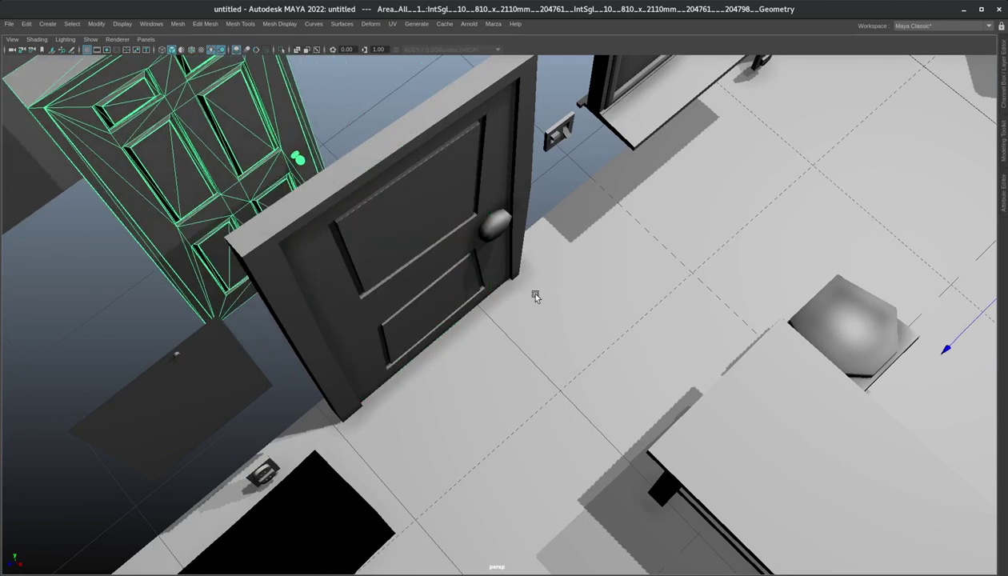
alt+drag(536, 296, 552, 350)
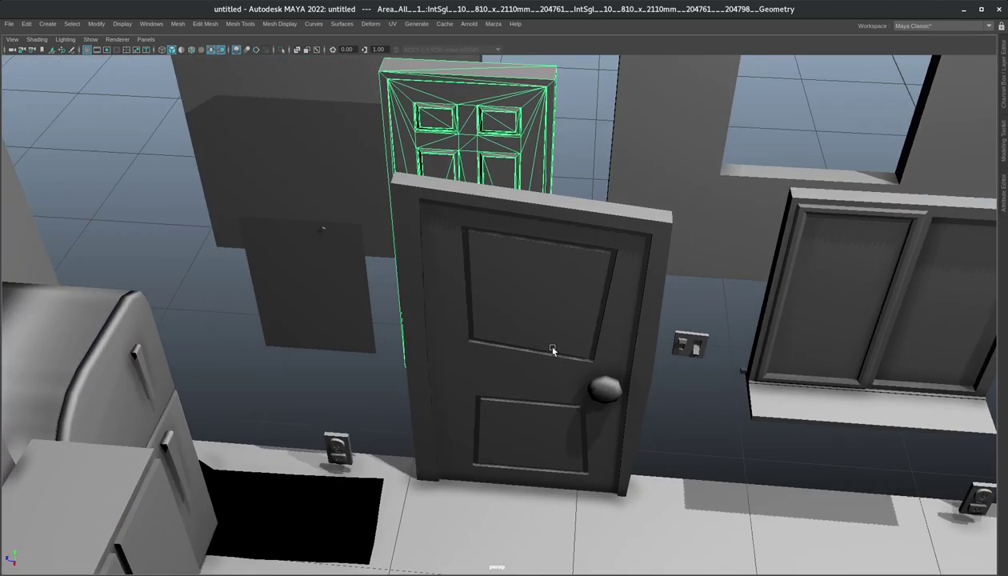
middle_drag(553, 350, 858, 310)
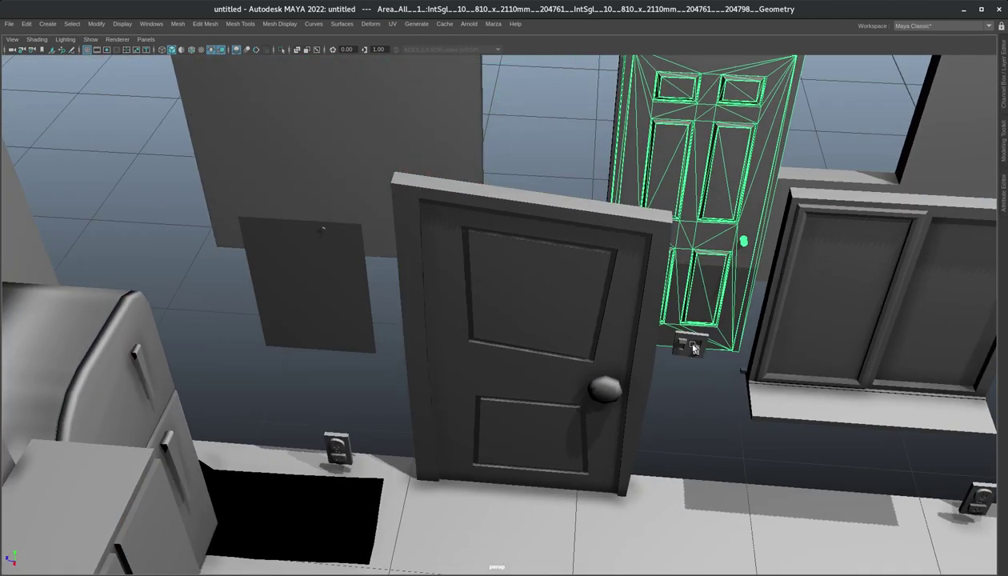
alt+middle_drag(693, 348, 666, 320)
alt+middle_drag(657, 358, 652, 342)
key(Delete)
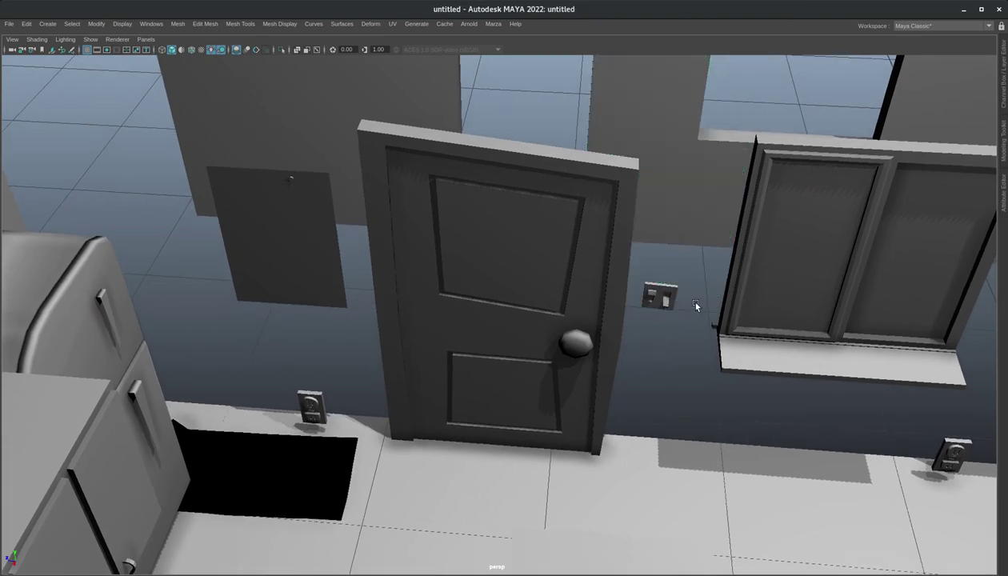
Inspect the remaining entrance door, the adjacent window area and the closet doors
alt+drag(695, 306, 445, 253)
alt+right_drag(653, 266, 680, 320)
alt+middle_drag(680, 320, 736, 485)
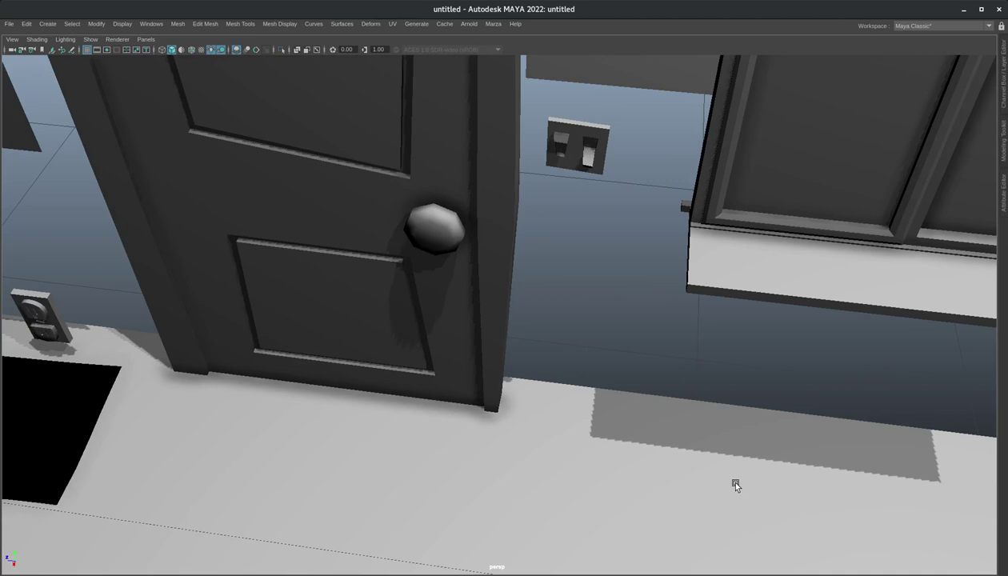
alt+drag(736, 485, 695, 383)
alt+drag(748, 439, 418, 392)
click(511, 286)
click(522, 346)
alt+right_drag(418, 393, 824, 449)
alt+middle_drag(573, 402, 584, 324)
Inspect the slanted double closet doors and the wall opening above them up close
mouse_move(603, 223)
alt+mouse_down()
mouse_move(617, 213)
mouse_move(603, 231)
alt+mouse_up()
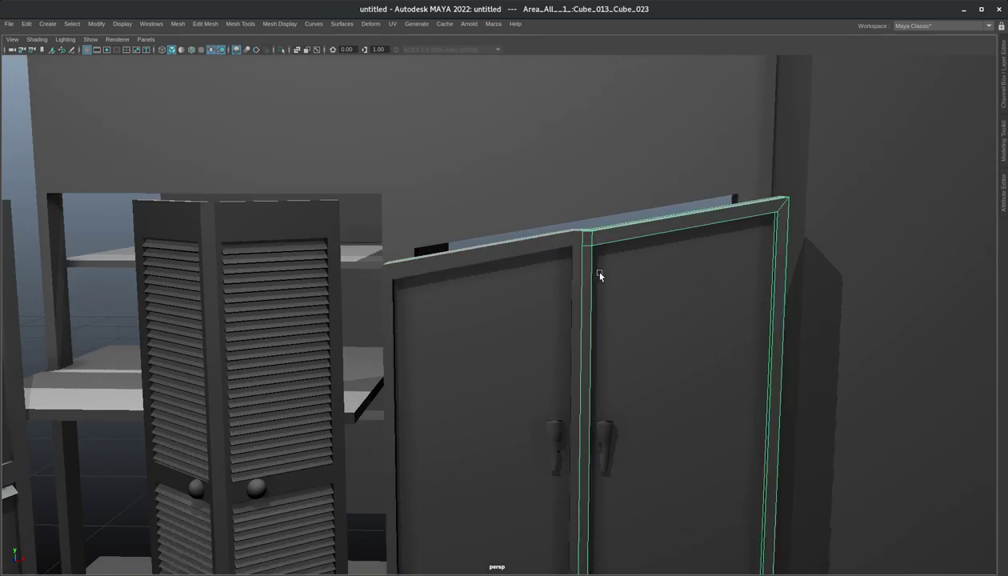
alt+right_drag(575, 239, 356, 257)
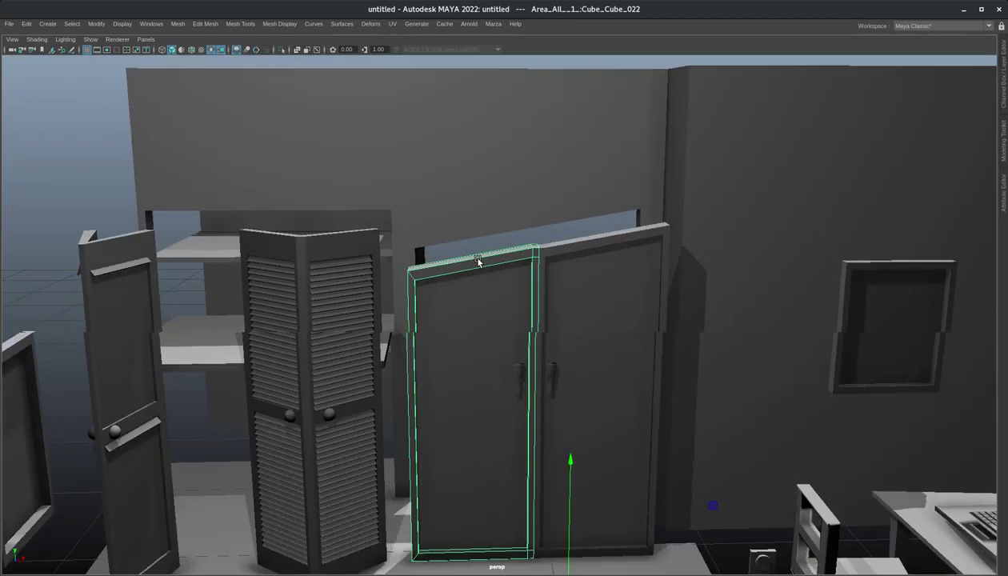
alt+drag(474, 257, 518, 244)
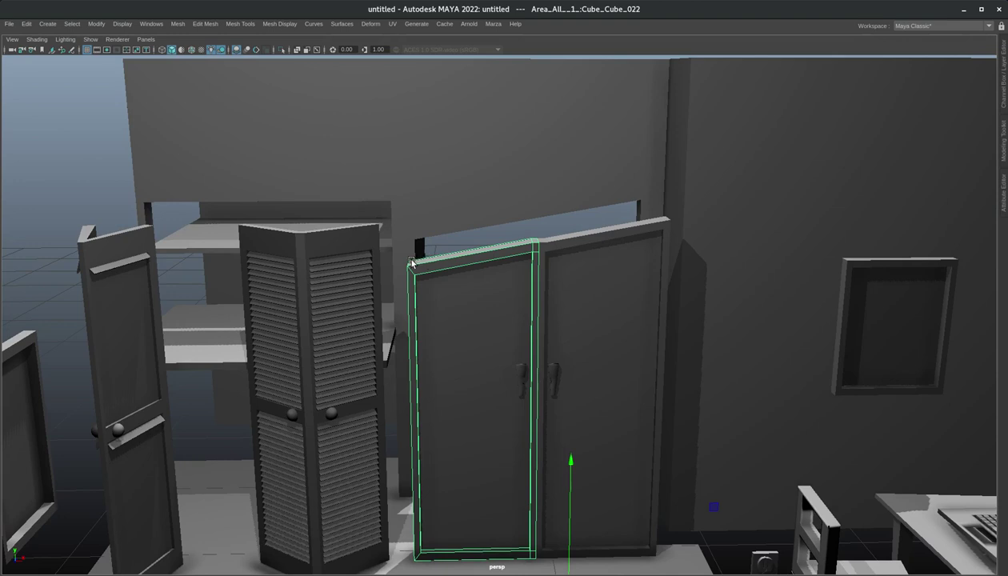
alt+right_drag(536, 250, 880, 248)
alt+right_drag(513, 238, 639, 255)
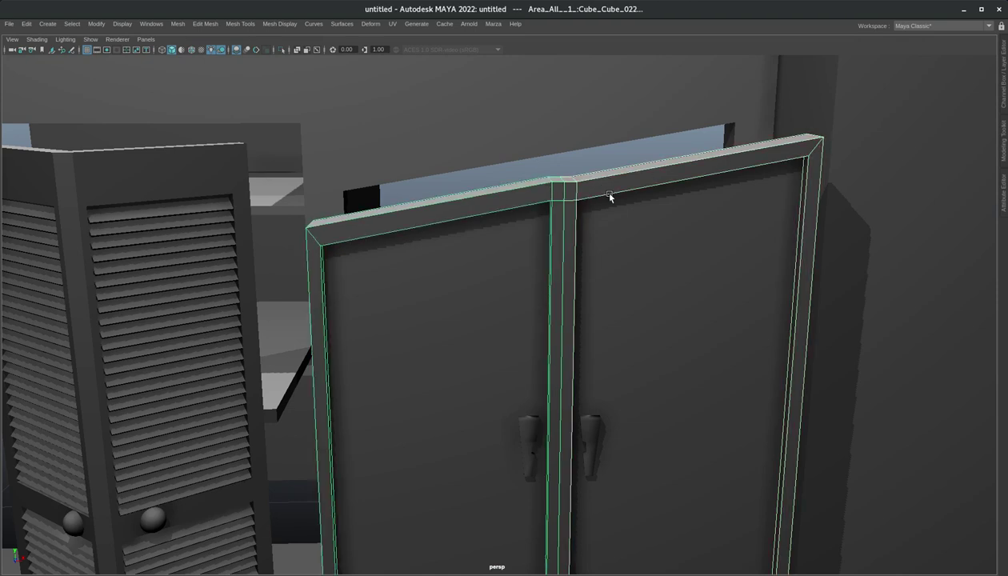
alt+right_drag(678, 154, 510, 213)
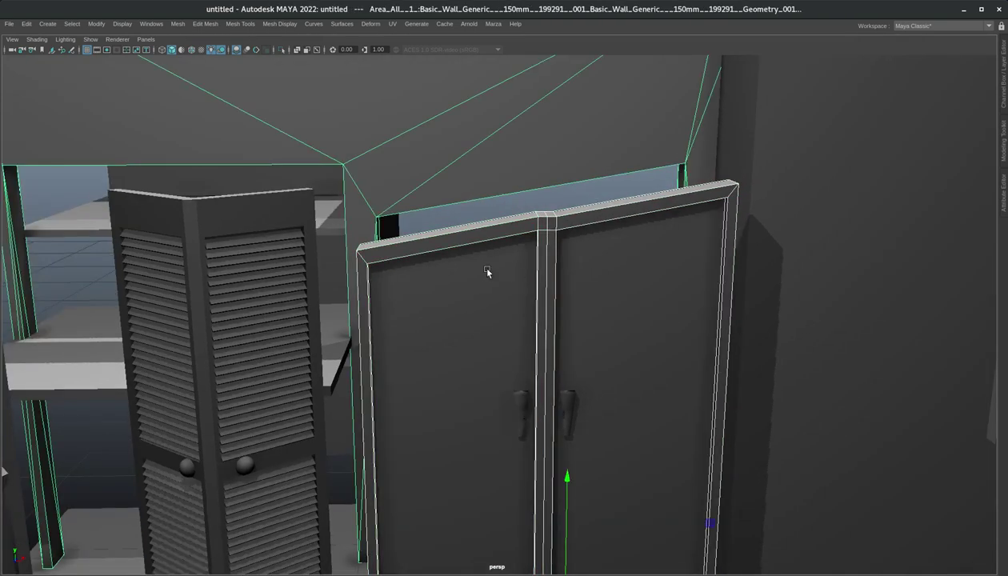
alt+drag(487, 272, 482, 224)
alt+drag(777, 187, 462, 266)
Try a lattice deformer on all the parts of the louvred folding closet doors
click(448, 268)
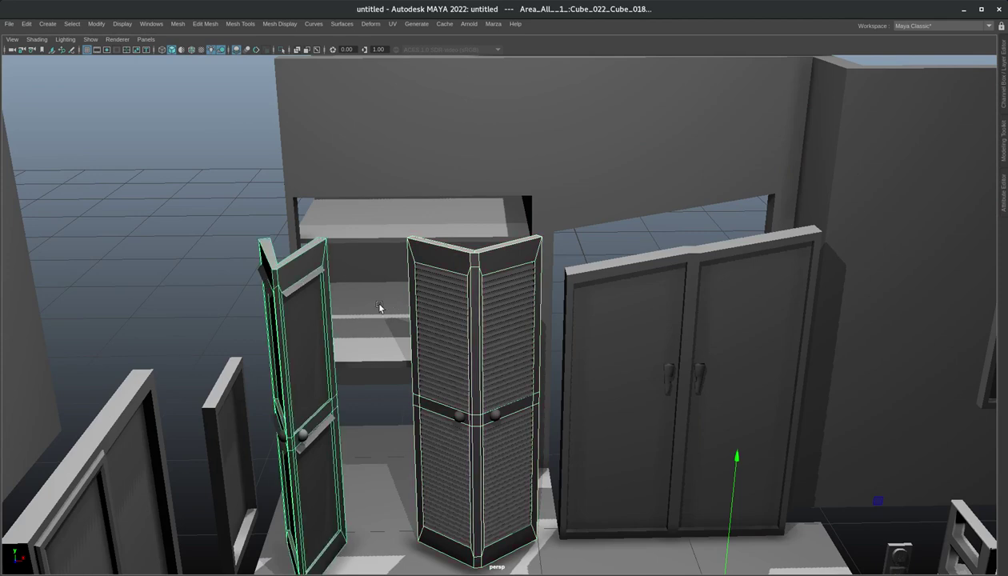
alt+drag(379, 307, 344, 299)
alt+drag(553, 319, 471, 339)
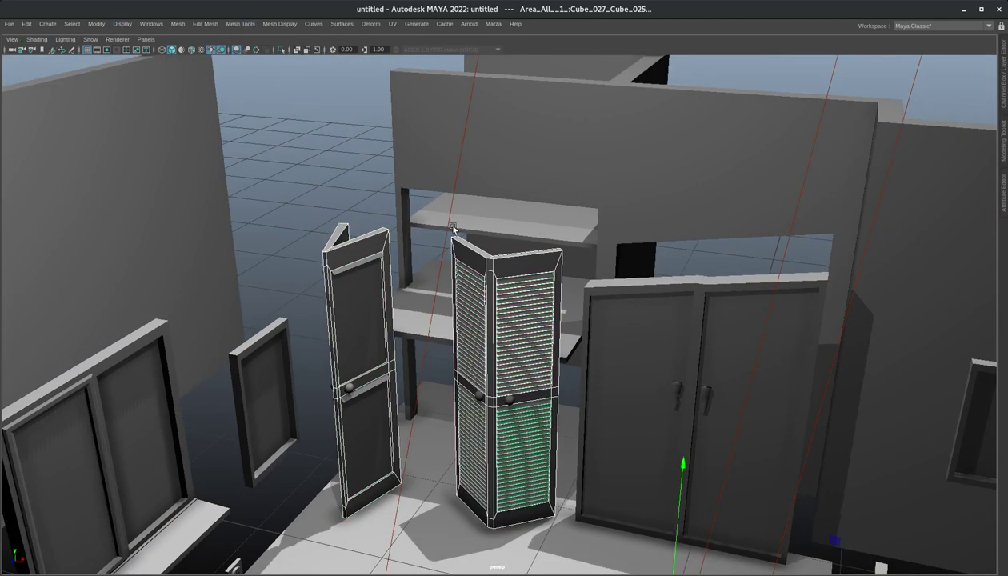
key(space)
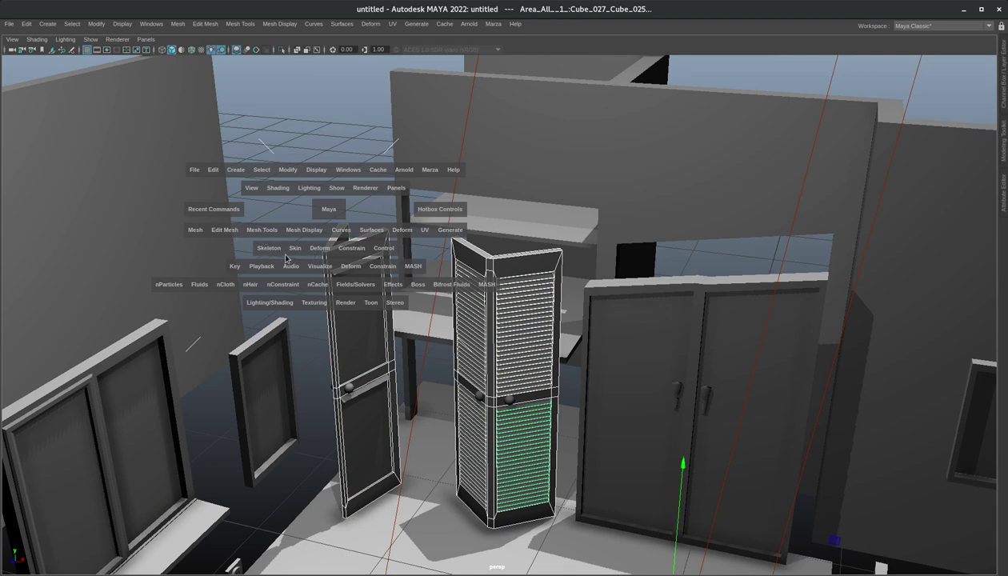
click(408, 234)
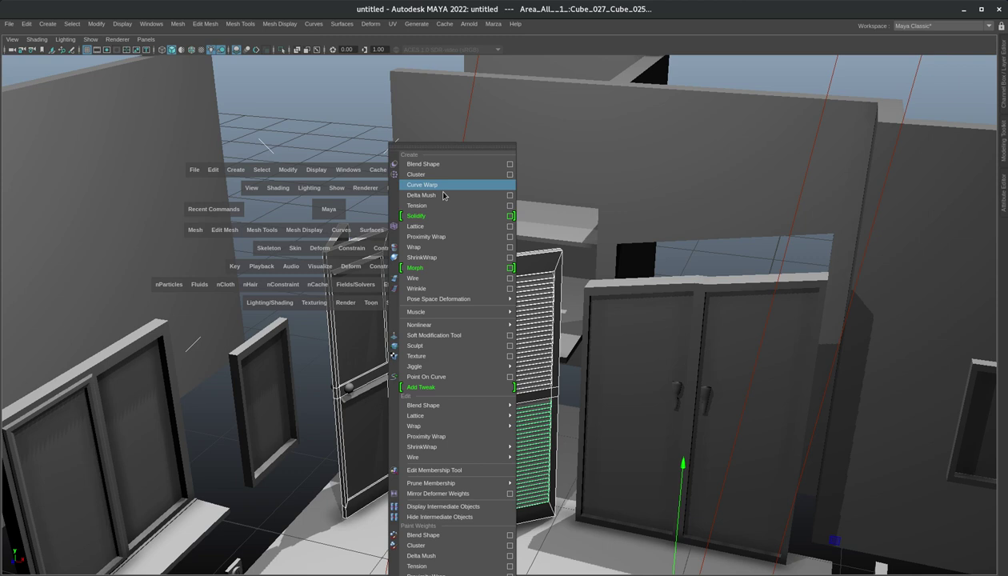
click(451, 227)
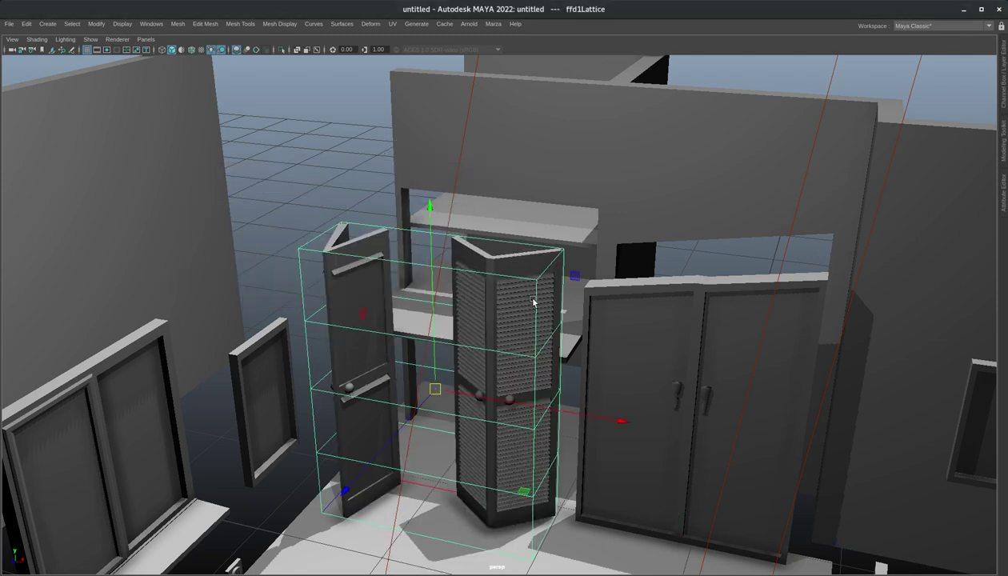
Select the lattice's upper outer corner points, return to object selection and undo the lattice on the folding doors
alt+right_drag(558, 315, 469, 313)
alt+drag(469, 314, 493, 305)
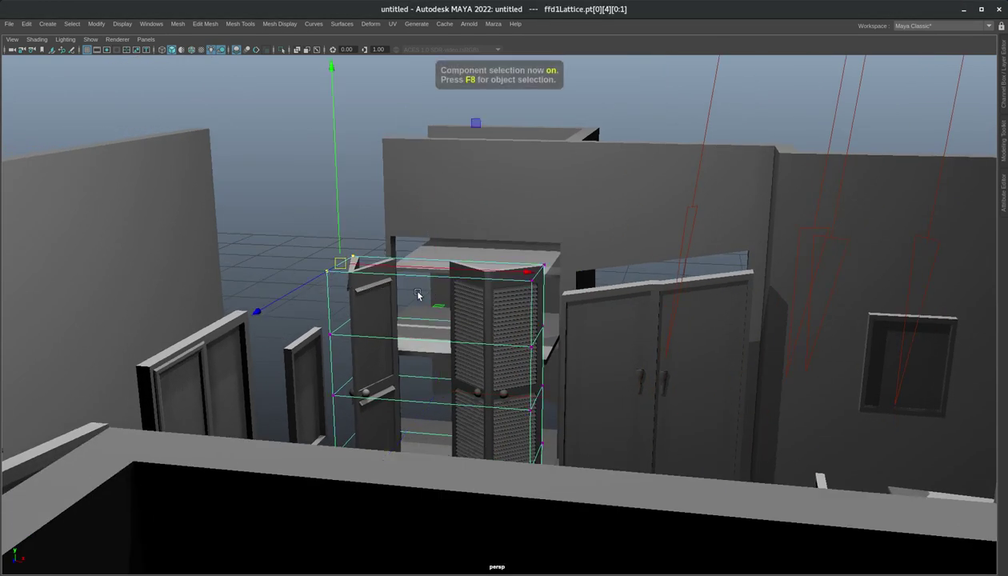
alt+right_drag(353, 235, 734, 286)
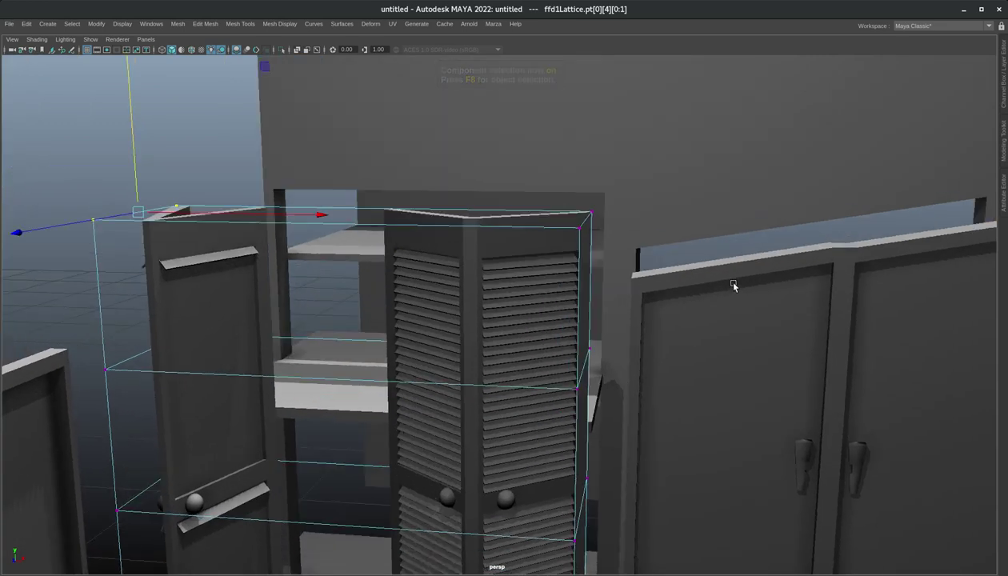
key(F8)
alt+drag(650, 270, 498, 208)
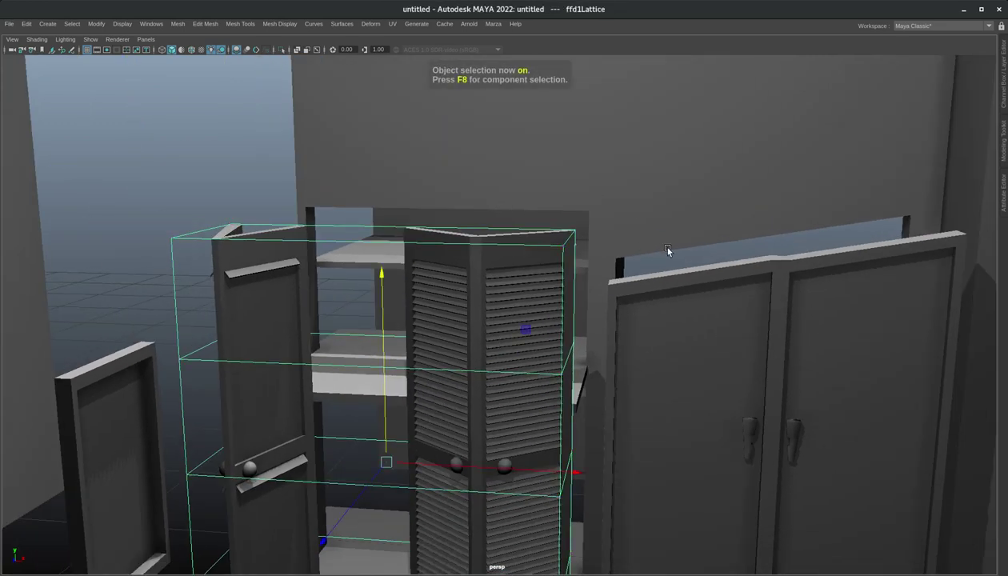
key(ctrl+z)
Select the upper closet shelf and check the slanted closet doors against the wall opening
alt+drag(783, 236, 341, 234)
click(767, 244)
alt+middle_drag(534, 407, 549, 356)
alt+drag(549, 355, 520, 310)
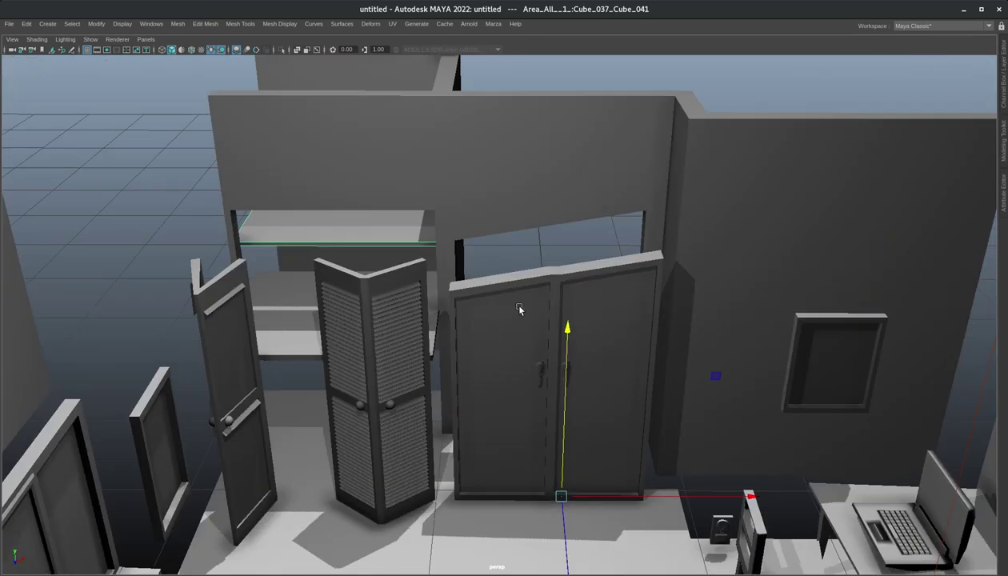
alt+middle_drag(640, 279, 535, 278)
scroll(512, 288, up, 5)
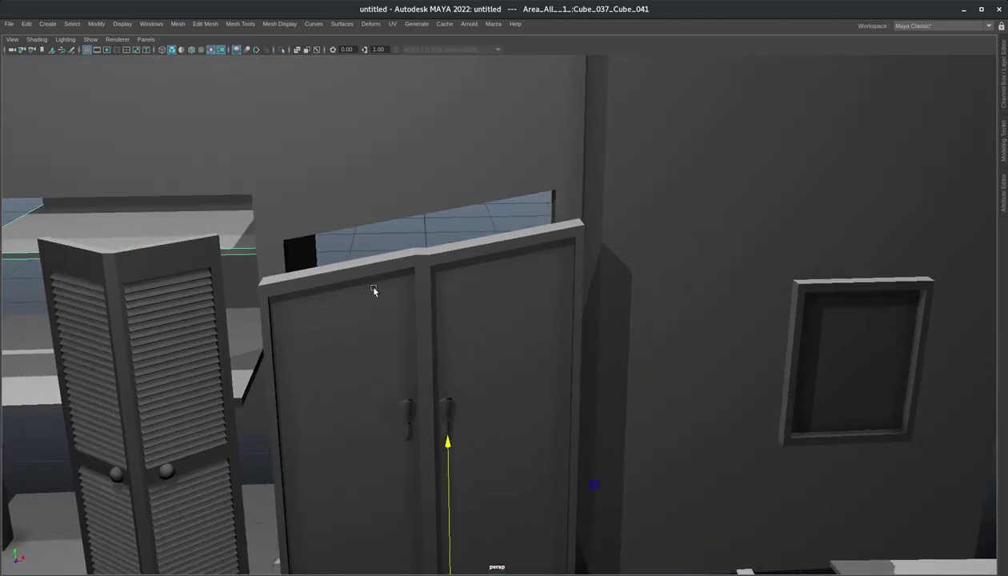
Inspect the desk, laptop and chair, selecting the desktop and the chair to check their meshes
alt+drag(325, 295, 679, 342)
alt+middle_drag(679, 342, 233, 263)
alt+right_drag(232, 263, 390, 189)
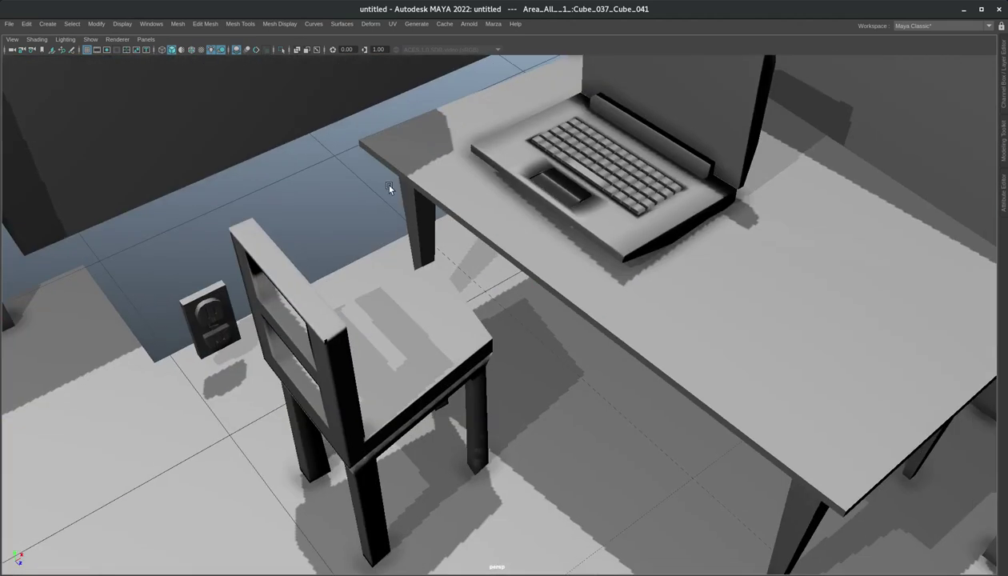
alt+drag(389, 189, 639, 304)
alt+drag(496, 290, 695, 259)
click(636, 324)
alt+middle_drag(694, 260, 530, 254)
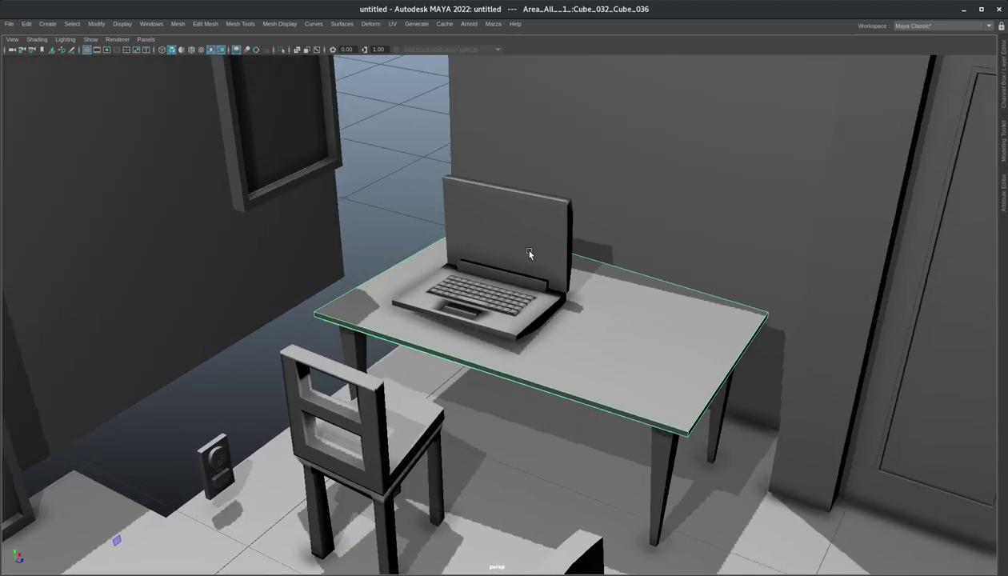
alt+drag(446, 308, 524, 320)
click(525, 322)
alt+middle_drag(572, 335, 536, 250)
alt+right_drag(536, 249, 575, 265)
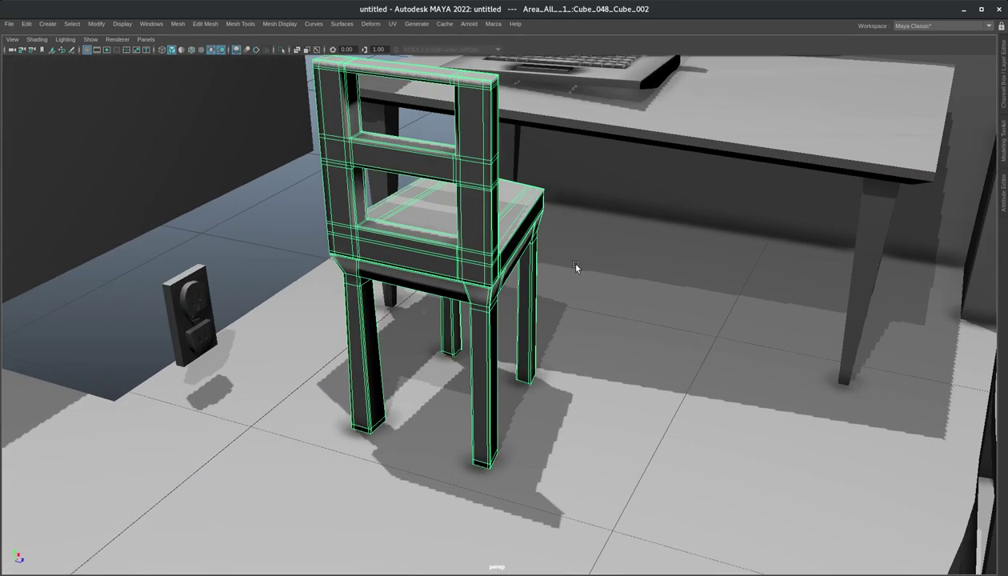
alt+drag(455, 272, 459, 280)
Examine the kitchen island table and its surroundings from several sides
click(237, 276)
alt+drag(237, 276, 538, 298)
alt+middle_drag(538, 298, 138, 279)
alt+right_drag(137, 279, 470, 315)
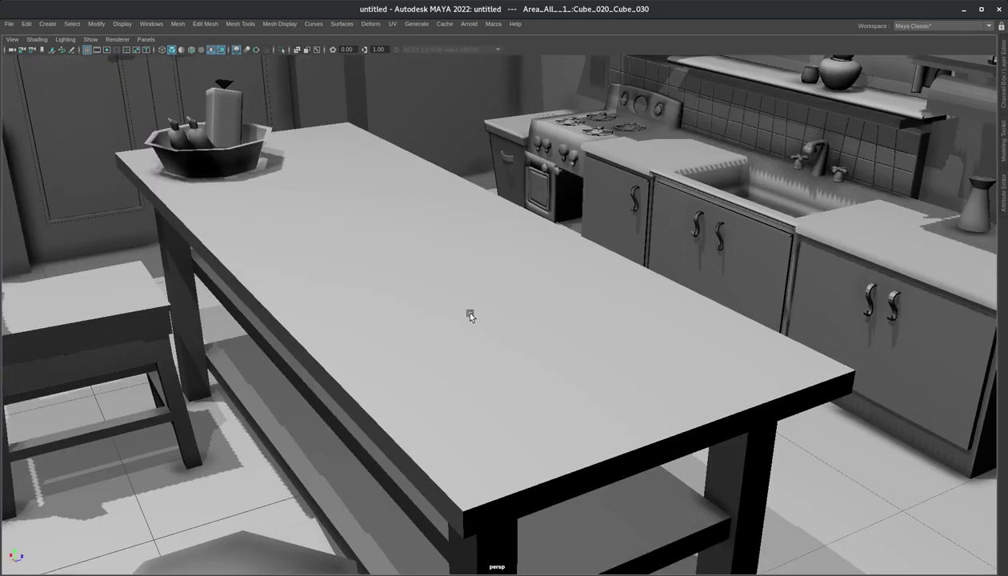
alt+drag(470, 316, 502, 294)
alt+middle_drag(502, 295, 610, 402)
alt+drag(610, 403, 493, 368)
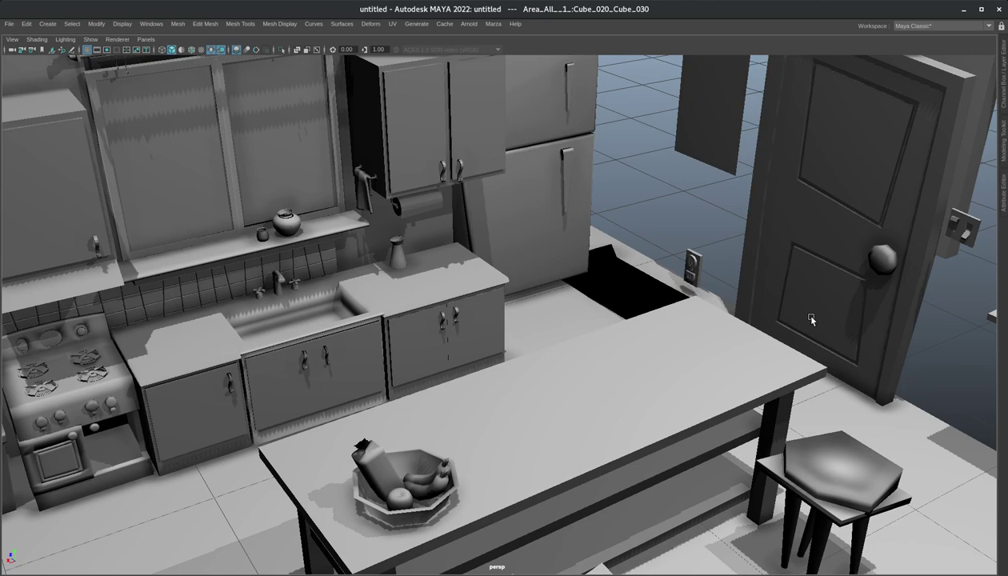
Check the fruit bowl, the island tabletop and the floor mesh from above
alt+drag(788, 331, 483, 324)
click(348, 219)
alt+middle_drag(349, 219, 567, 280)
alt+drag(567, 280, 329, 280)
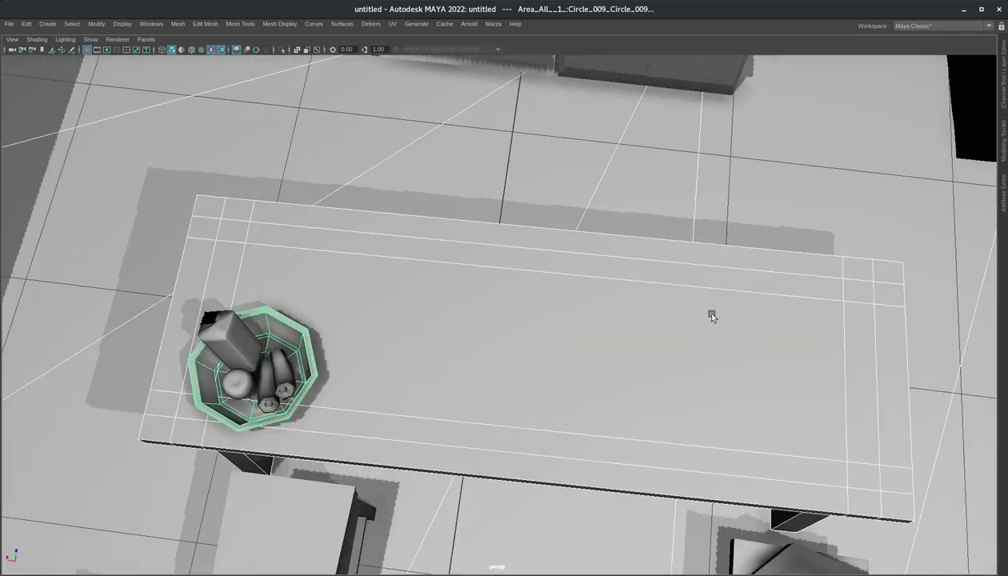
alt+drag(436, 330, 617, 314)
click(680, 243)
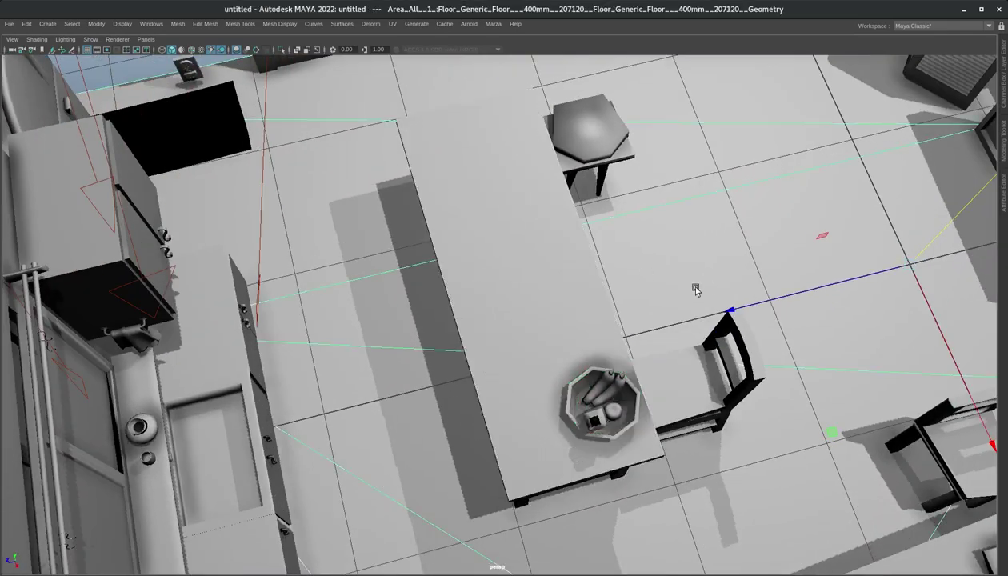
alt+drag(696, 290, 776, 200)
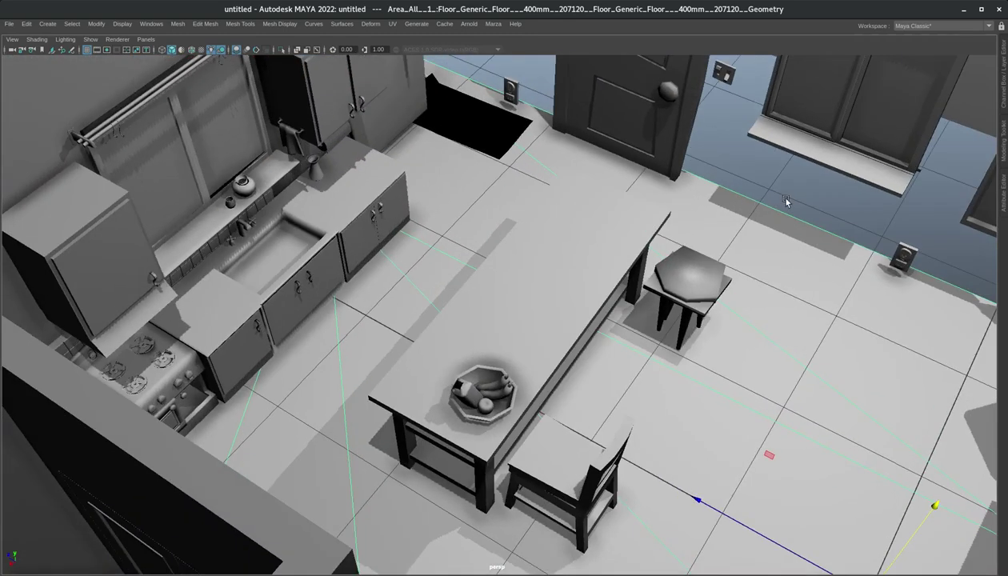
Select the kitchen island table and examine the edge layout of its tabletop up close
click(564, 293)
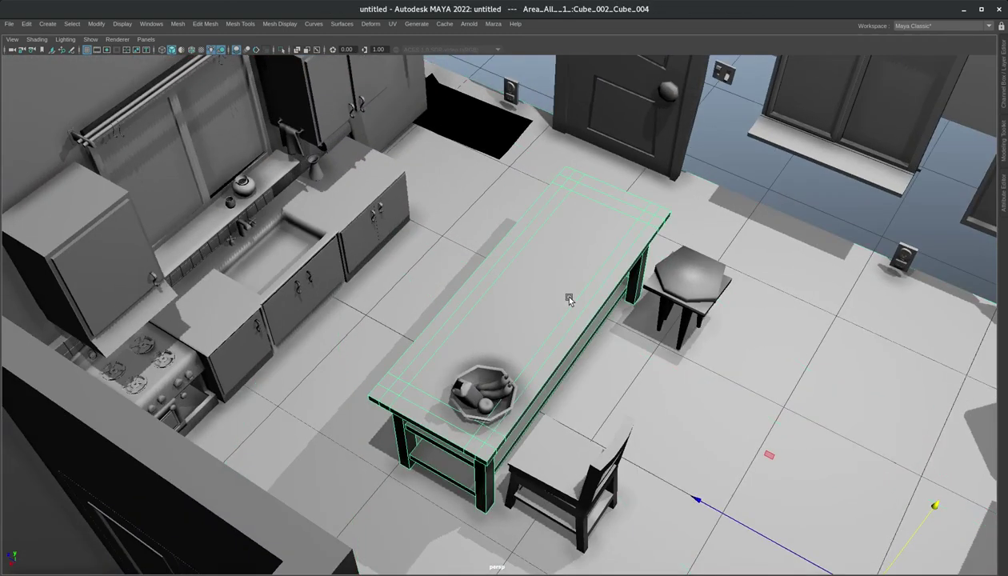
alt+drag(564, 293, 485, 323)
alt+right_drag(486, 323, 684, 344)
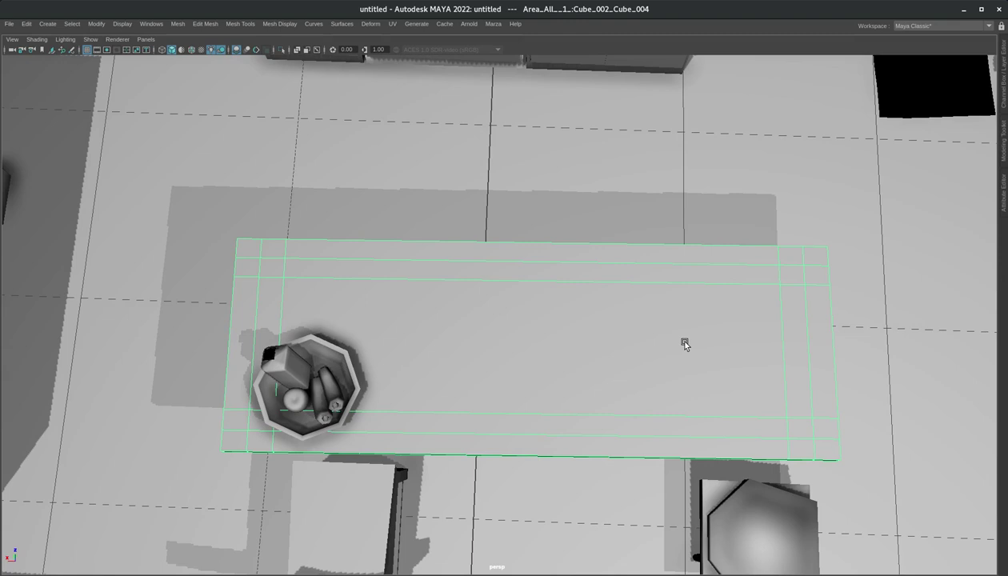
alt+middle_drag(614, 342, 502, 318)
alt+drag(502, 317, 512, 264)
alt+right_drag(513, 264, 736, 324)
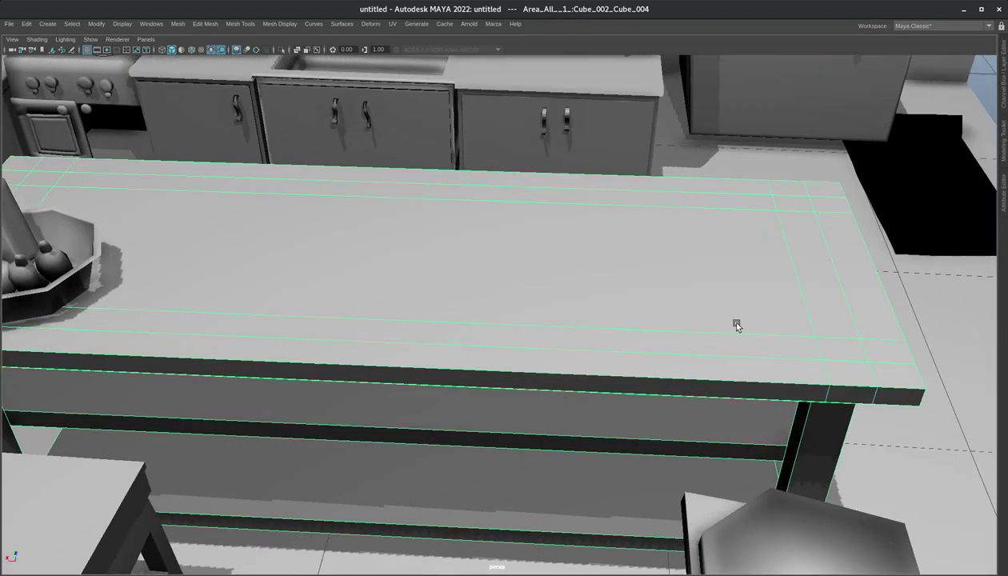
alt+drag(736, 324, 605, 280)
alt+right_drag(605, 281, 718, 397)
alt+right_drag(596, 318, 510, 323)
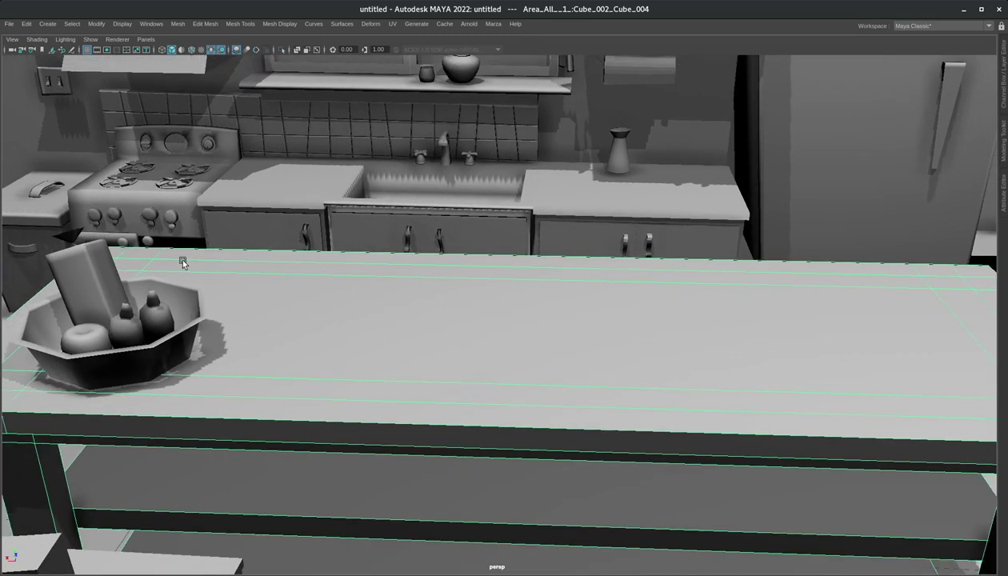
alt+right_drag(758, 339, 609, 343)
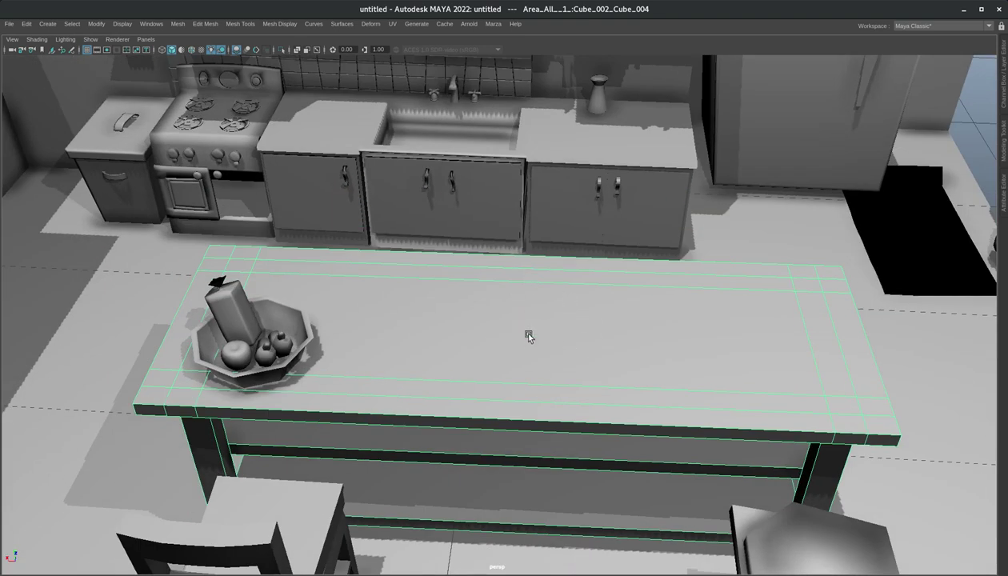
alt+right_drag(528, 336, 534, 327)
Insert six edge loops across the width of the island tabletop, spaced along its length with the Insert Edge Loop tool
key(space)
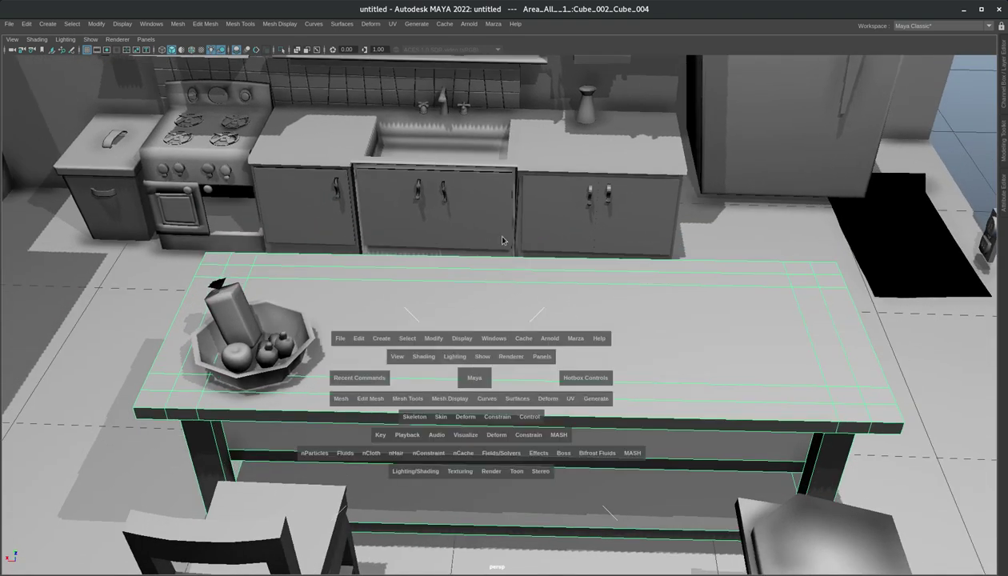
click(409, 402)
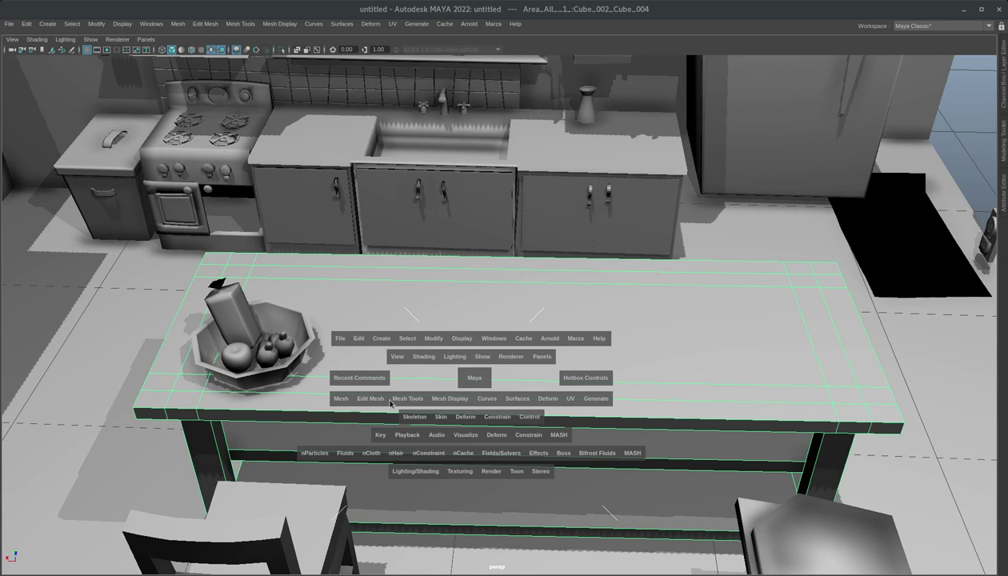
click(393, 401)
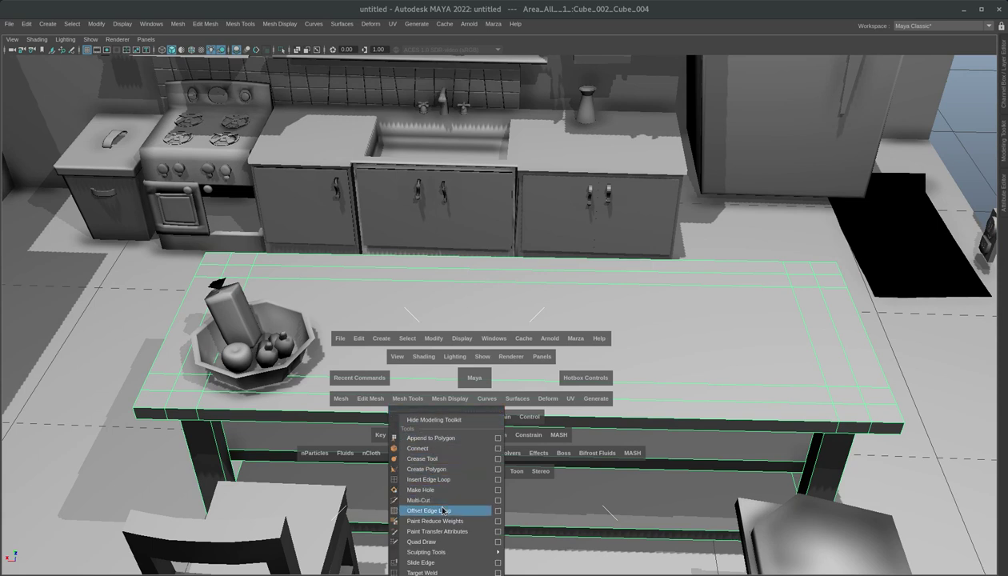
click(432, 479)
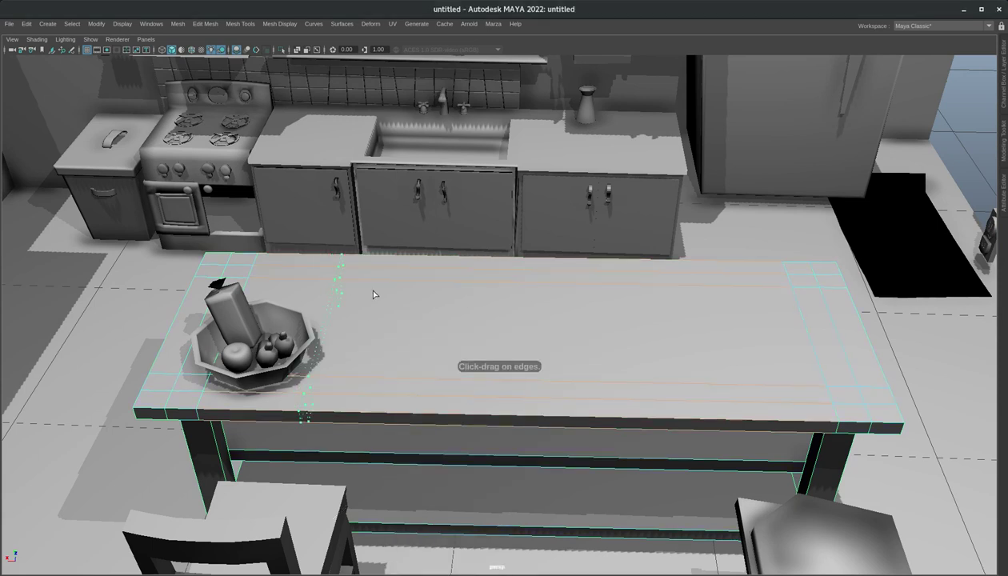
drag(468, 285, 448, 304)
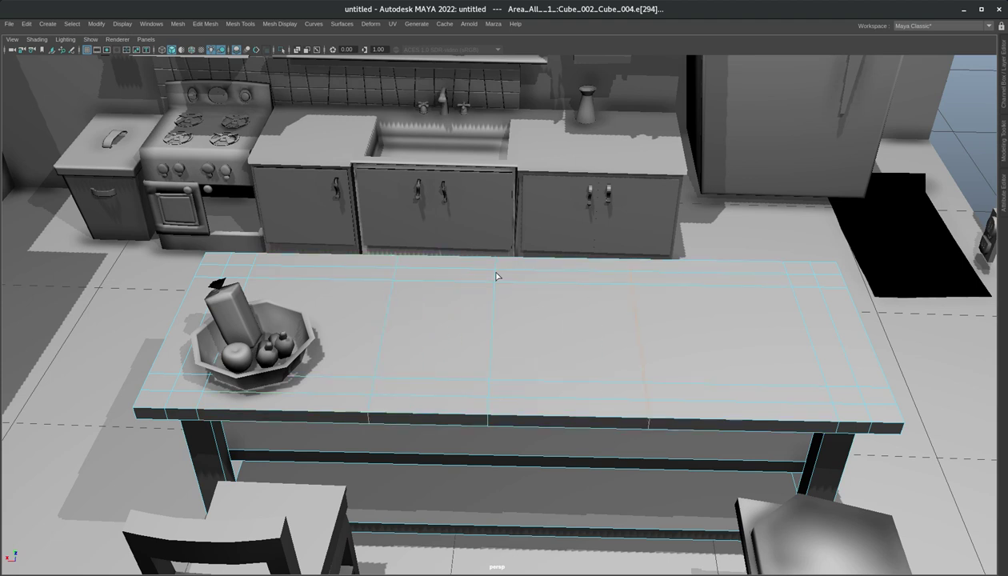
drag(354, 280, 318, 285)
drag(560, 288, 571, 287)
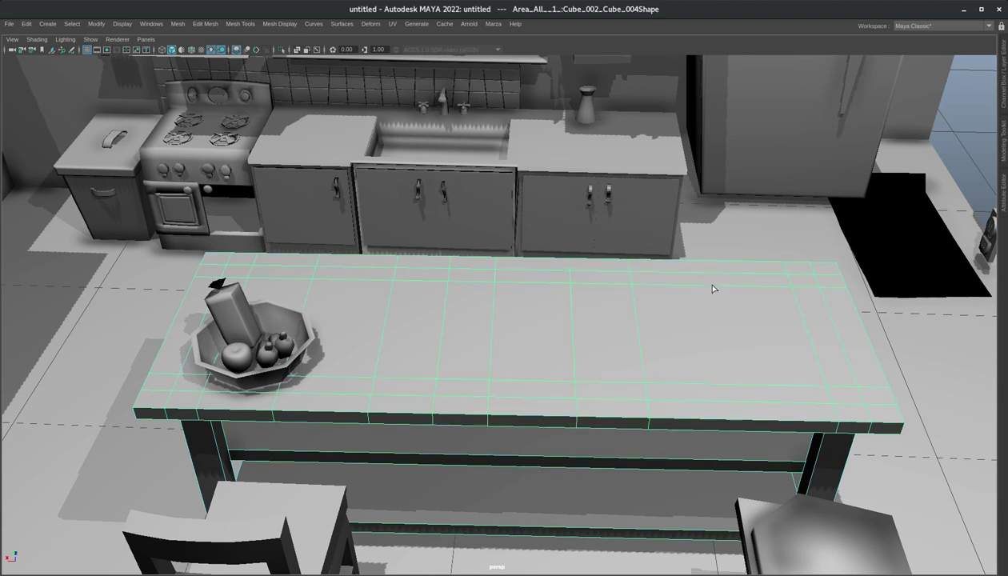
Insert edge loops running lengthwise through the middle of the kitchen island tabletop
alt+drag(568, 150, 573, 315)
click(571, 335)
alt+drag(504, 338, 653, 323)
scroll(565, 329, up, 1)
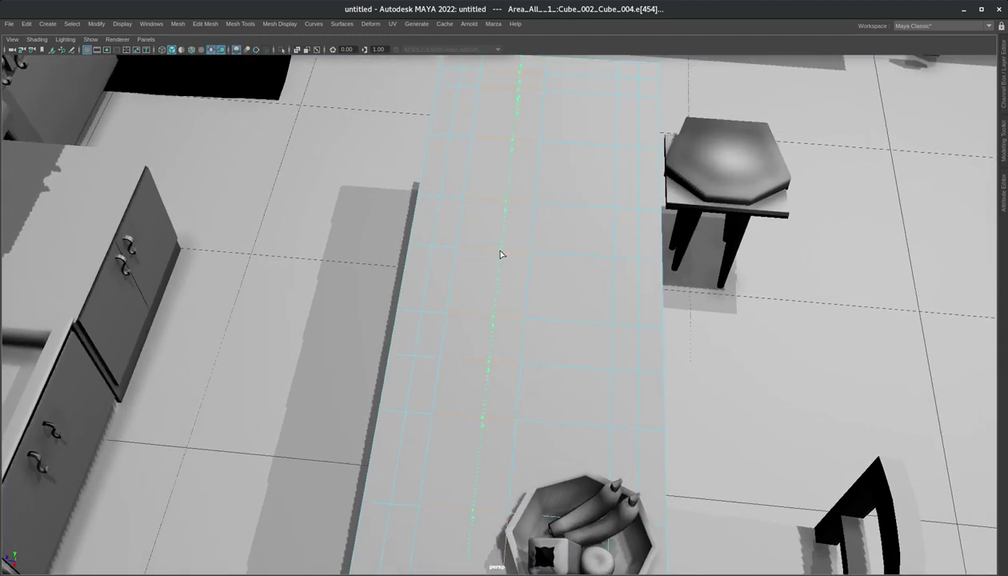
alt+drag(575, 269, 447, 274)
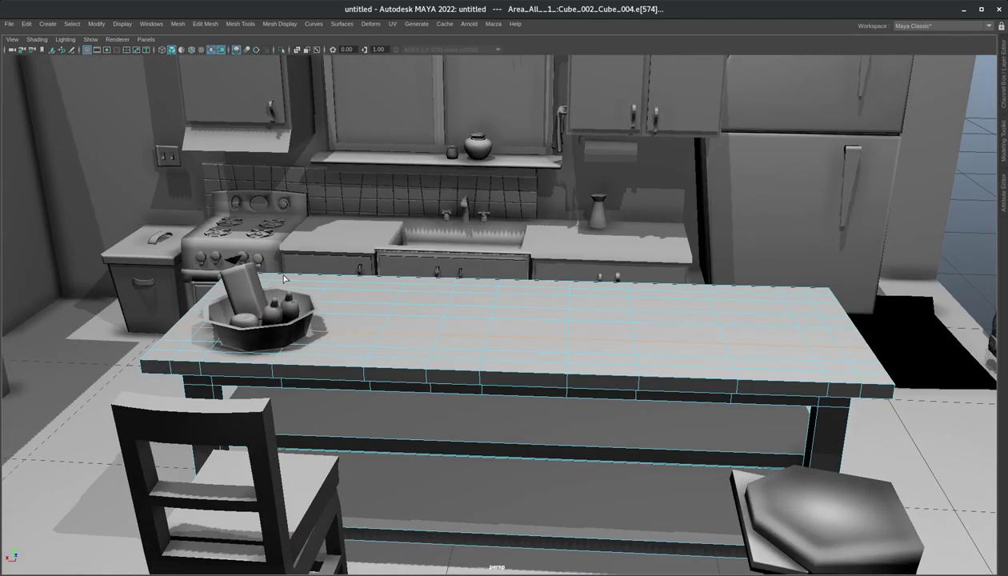
Select the fridge in object mode and open the Outliner
alt+drag(683, 311, 579, 420)
click(629, 231)
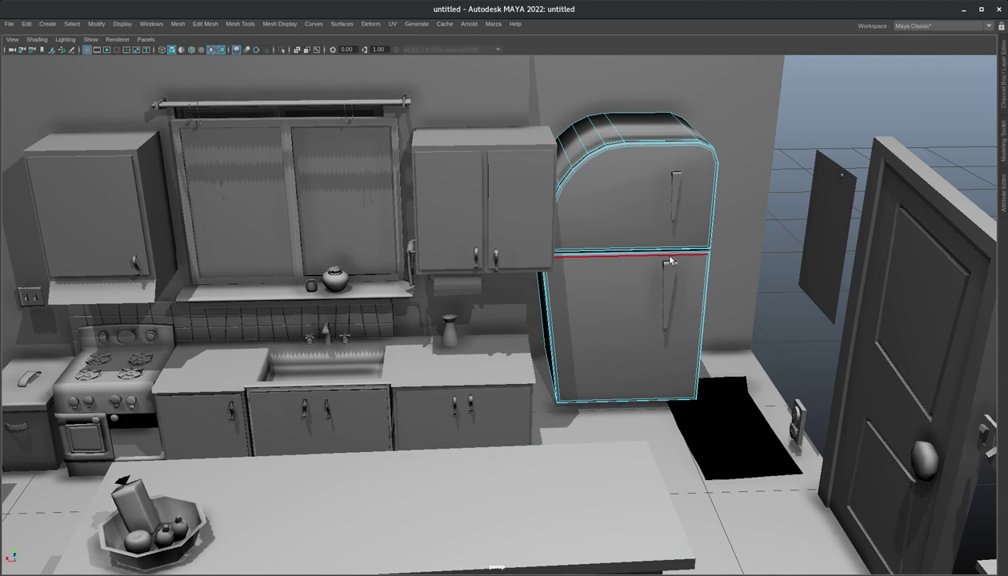
key(F8)
alt+drag(663, 212, 653, 208)
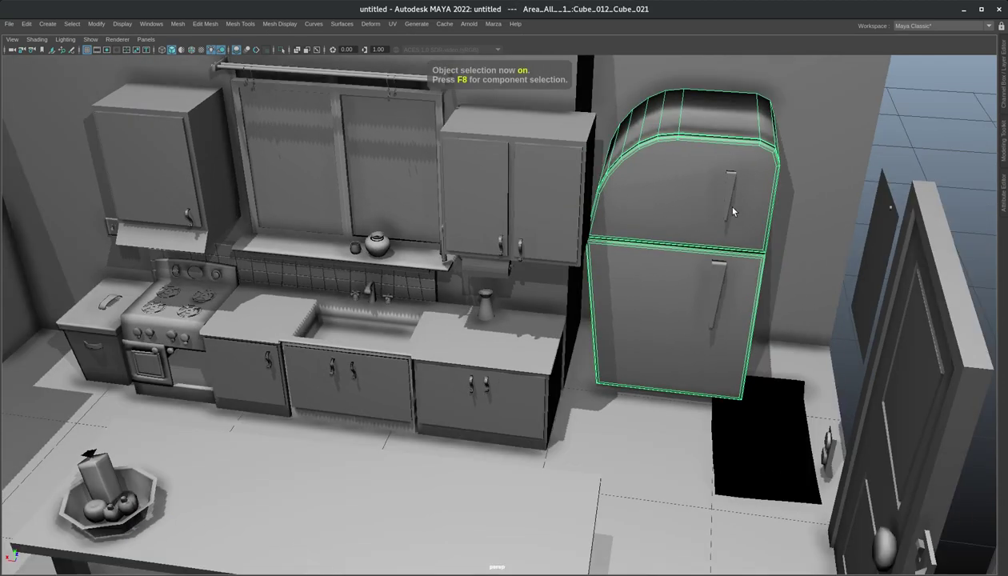
click(151, 25)
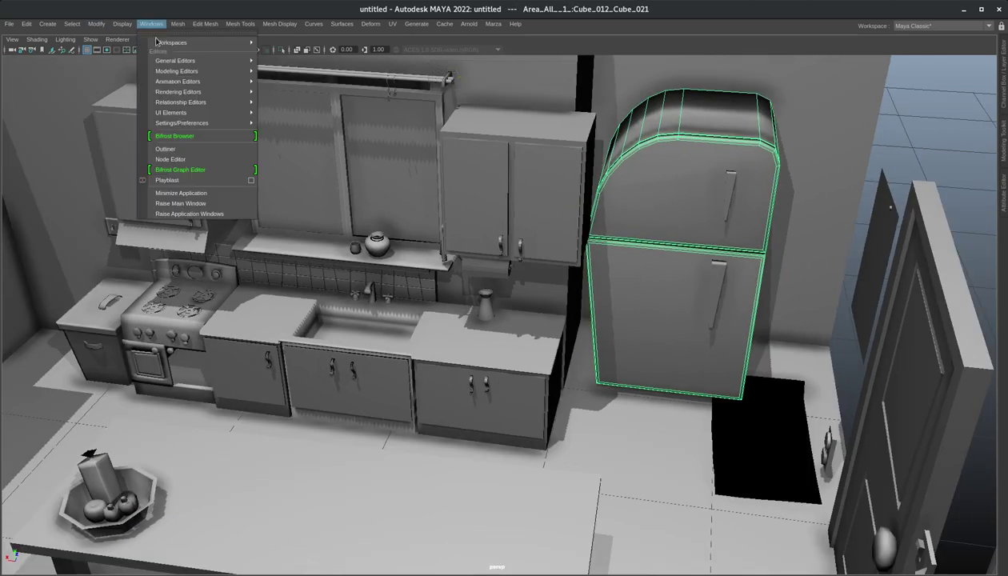
click(201, 147)
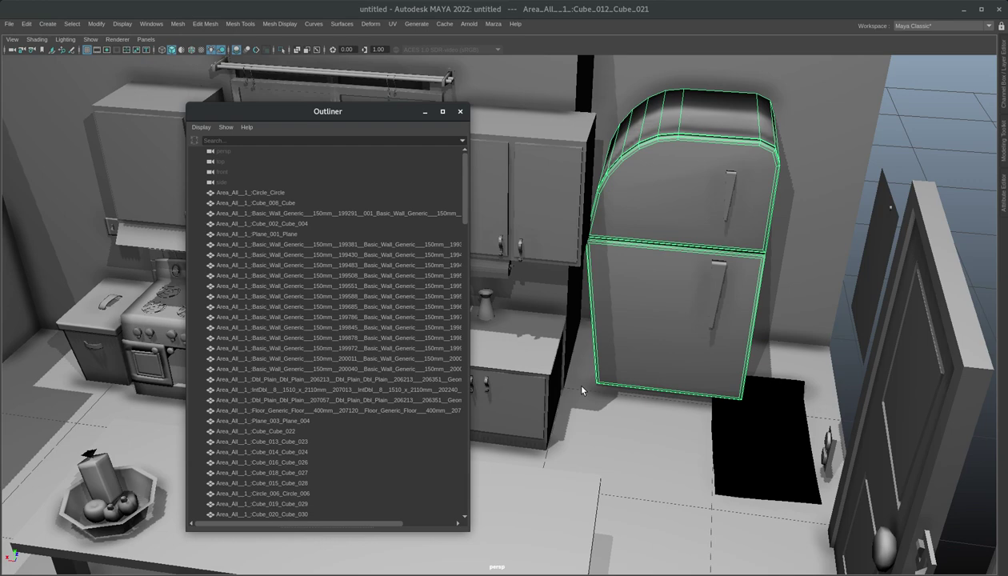
Group the five wall segments around the double doors and behind the laptop desk
alt+middle_drag(753, 350, 912, 363)
alt+right_drag(911, 362, 662, 327)
alt+drag(662, 327, 564, 344)
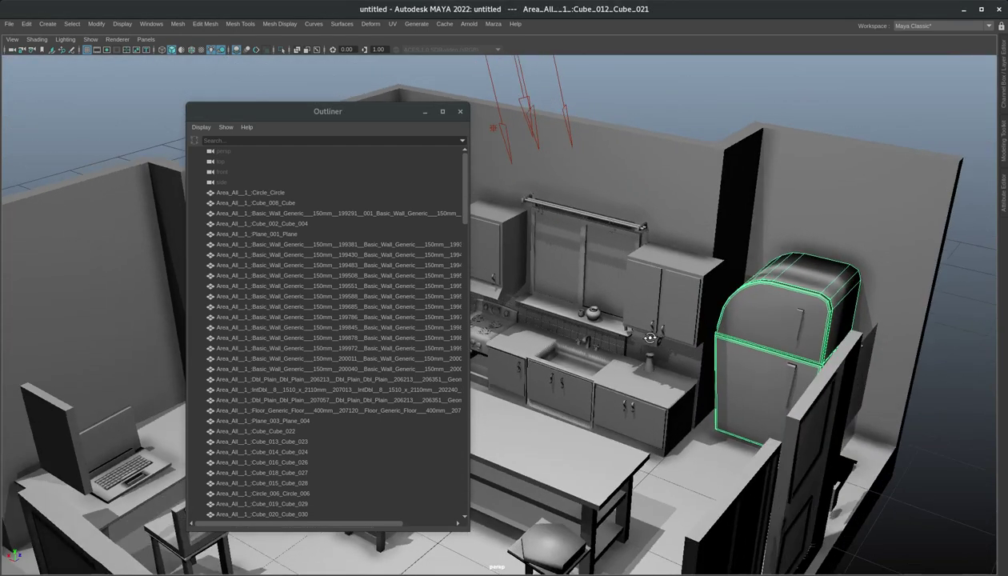
alt+right_drag(565, 344, 565, 311)
alt+middle_drag(564, 311, 792, 381)
alt+drag(792, 381, 705, 375)
alt+right_drag(704, 375, 767, 386)
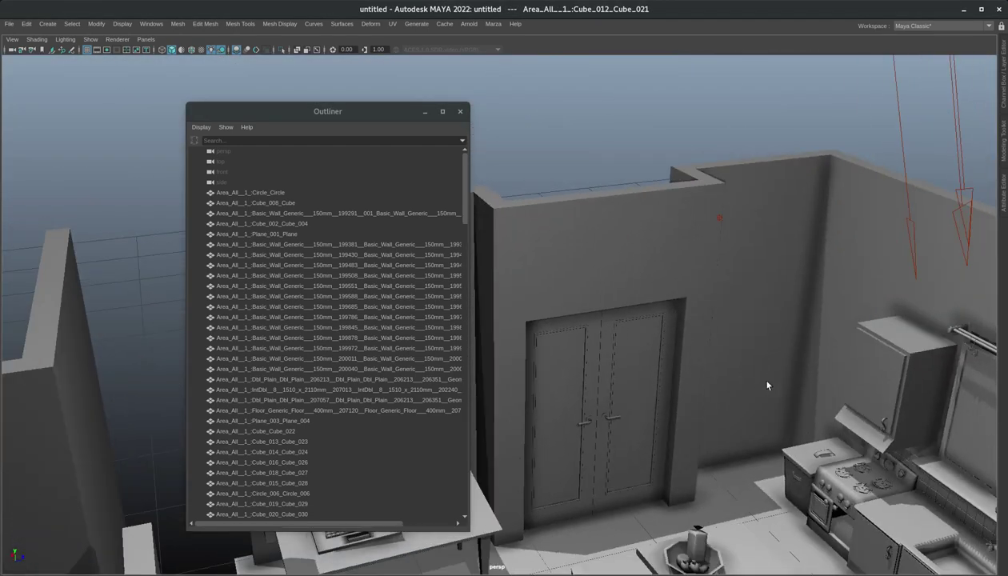
click(671, 378)
alt+drag(594, 417, 588, 358)
click(698, 295)
alt+drag(698, 295, 661, 290)
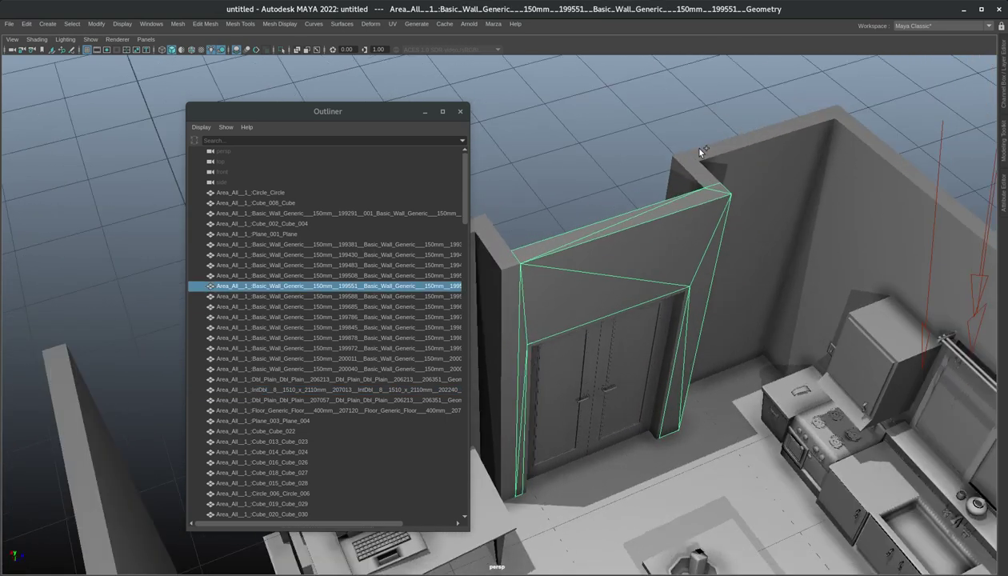
shift+click(709, 164)
alt+middle_drag(704, 223, 854, 226)
shift+click(814, 190)
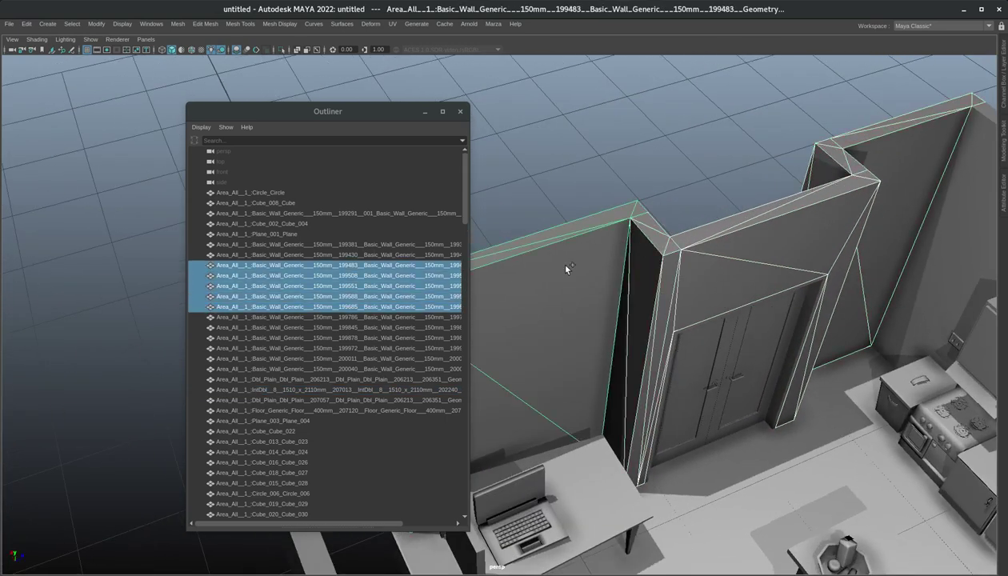
alt+drag(557, 260, 584, 280)
key(ctrl+g)
scroll(344, 299, down, 20)
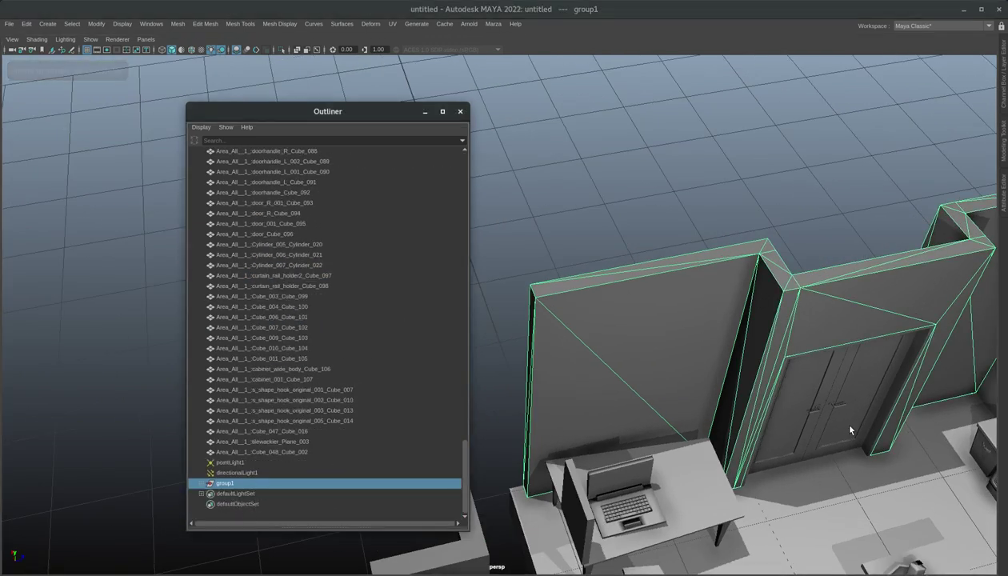
Dismiss the Outliner and examine the grouped walls and the kitchen area from several angles
alt+drag(836, 418, 772, 394)
alt+drag(633, 437, 785, 390)
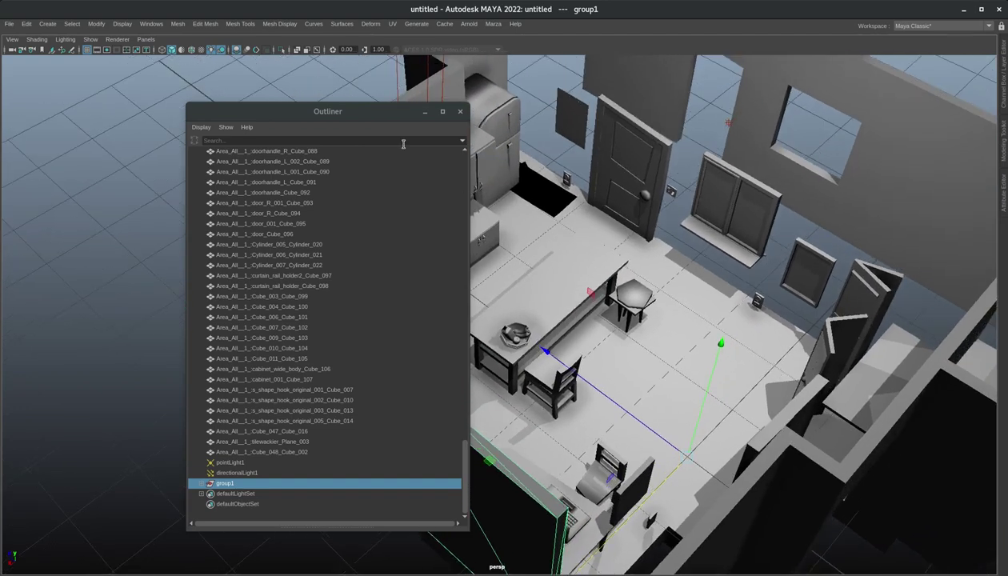
drag(396, 112, 317, 113)
click(380, 114)
alt+drag(688, 312, 515, 416)
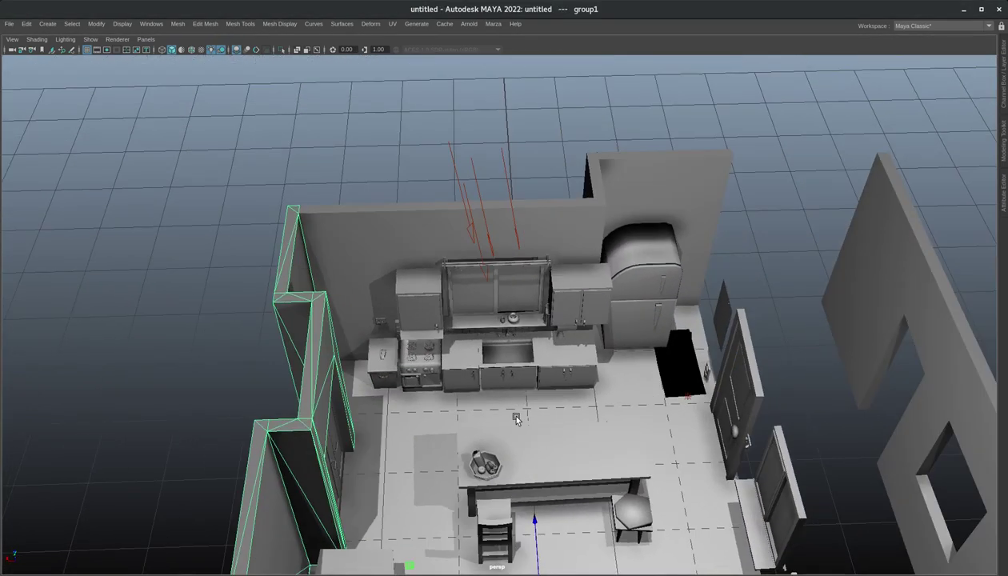
alt+middle_drag(516, 416, 565, 296)
alt+drag(564, 296, 491, 330)
alt+right_drag(489, 328, 545, 280)
alt+middle_drag(546, 280, 551, 211)
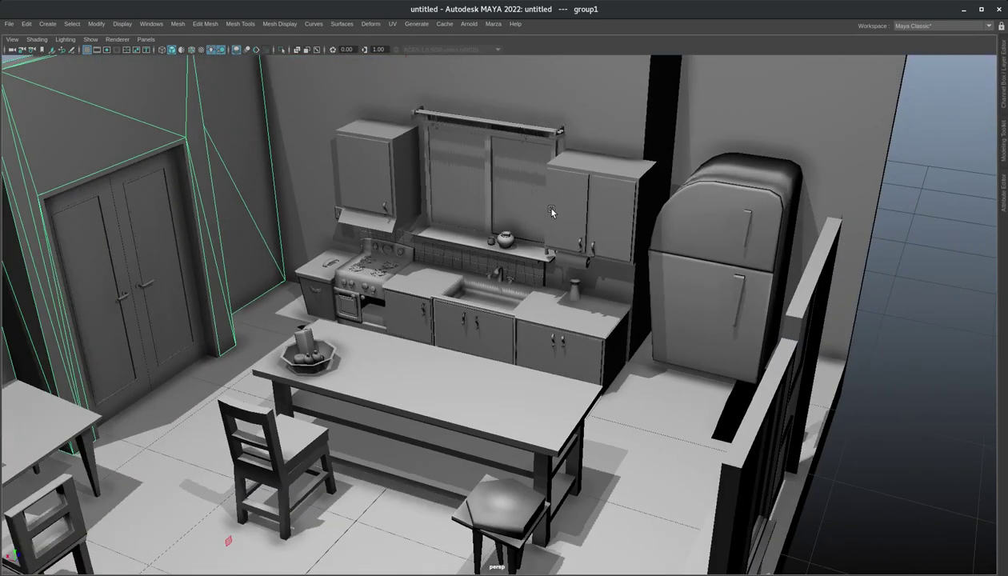
alt+right_drag(694, 322, 559, 311)
alt+drag(559, 312, 548, 338)
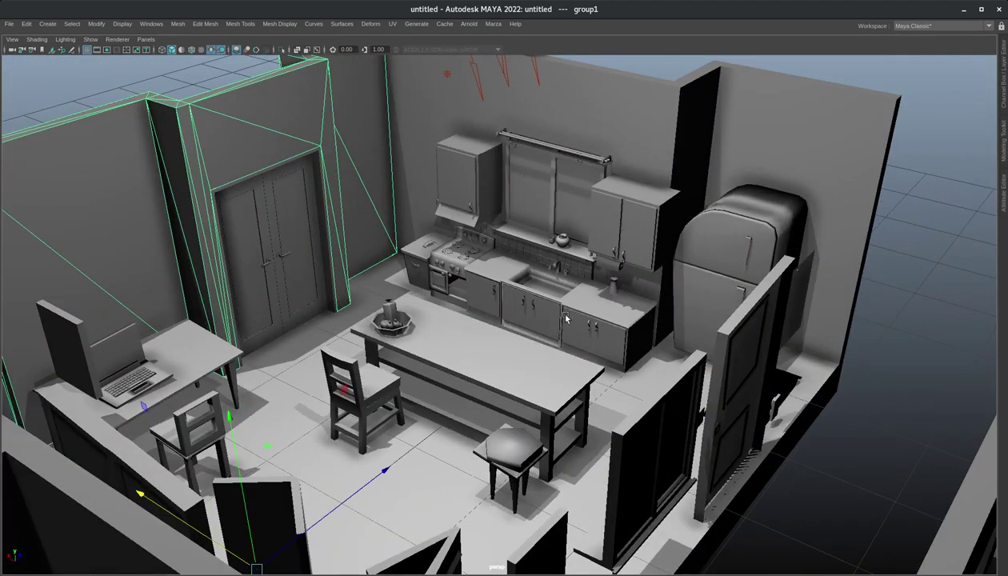
Slice the detached wall with the door and window openings into a grid of vertical and horizontal cuts using Multi-Cut
alt+drag(513, 304, 697, 357)
click(626, 309)
alt+drag(584, 317, 466, 290)
click(736, 184)
alt+right_drag(467, 290, 608, 299)
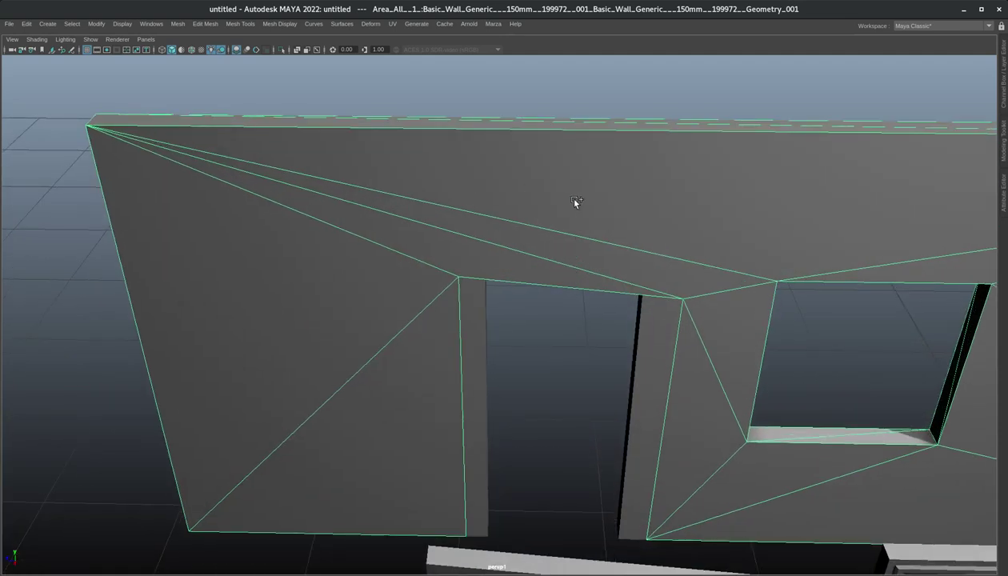
ctrl+right_click(565, 171)
shift+right_click(569, 188)
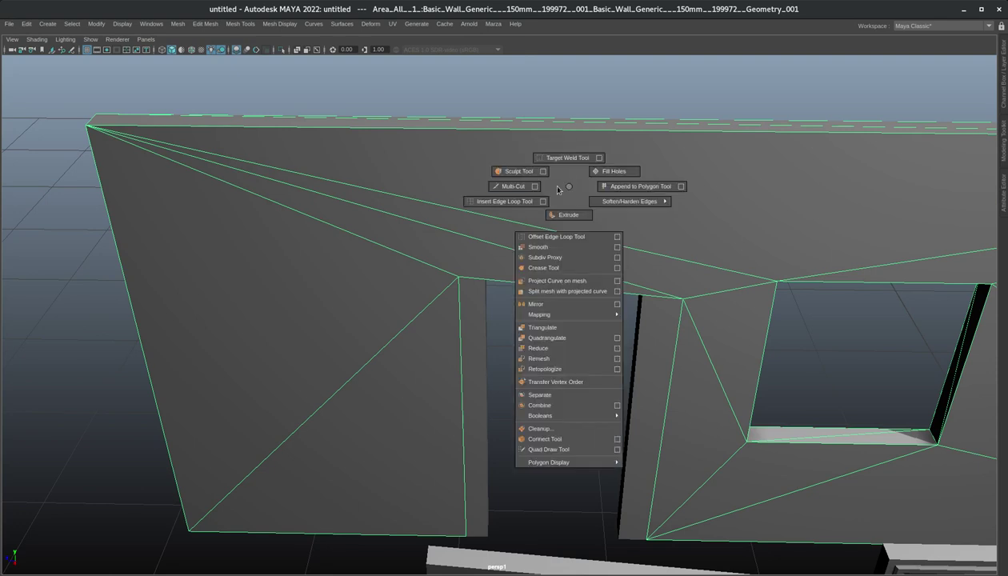
click(512, 186)
alt+drag(567, 404, 364, 112)
alt+drag(349, 537, 573, 103)
alt+middle_drag(464, 344, 276, 332)
alt+right_drag(580, 346, 416, 316)
alt+middle_drag(607, 322, 561, 315)
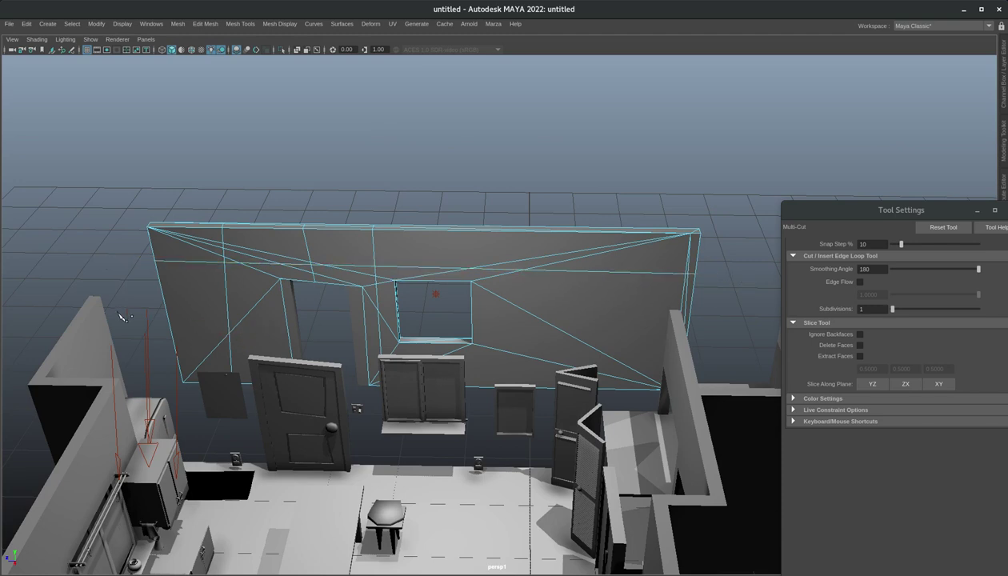
shift+drag(814, 311, 814, 312)
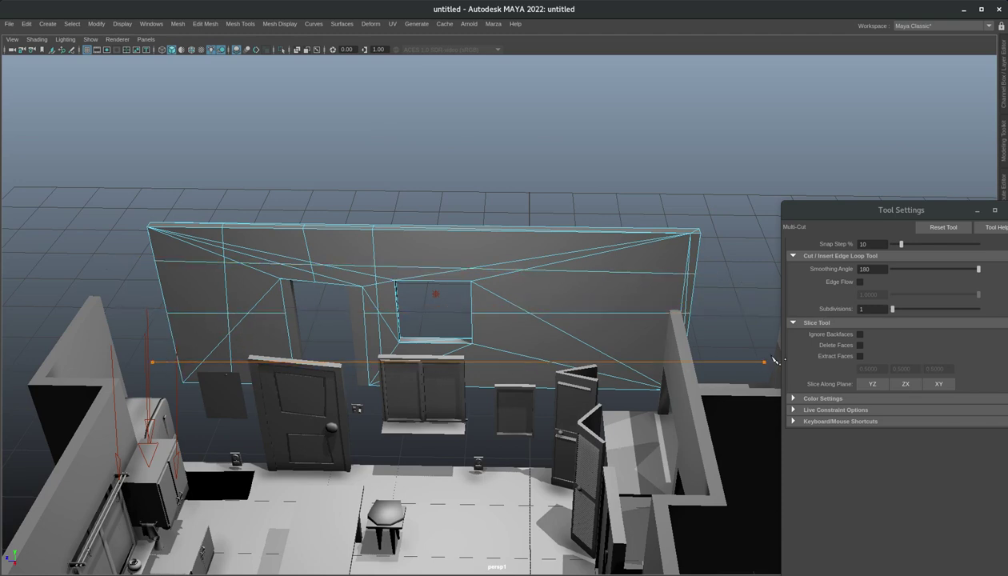
click(681, 312)
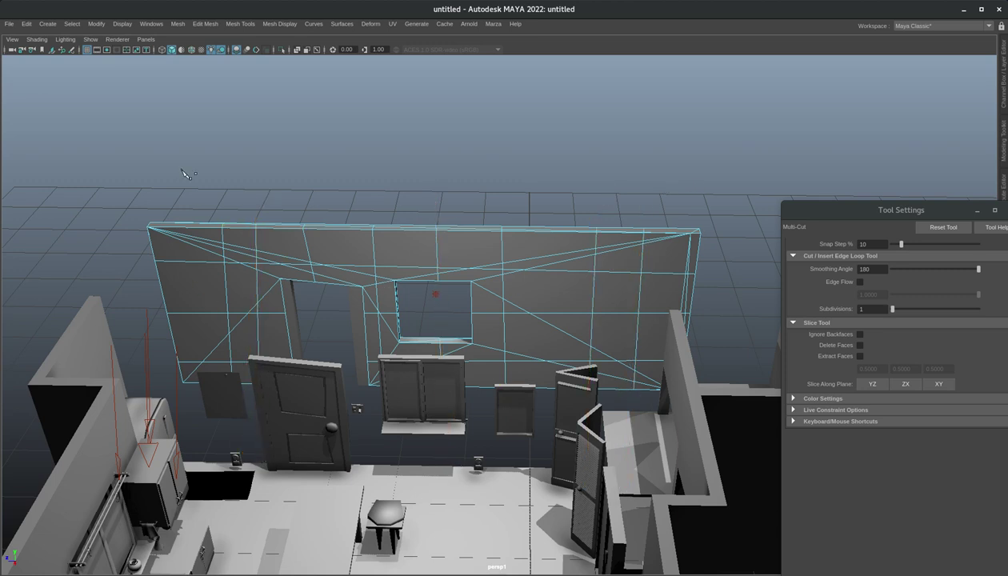
Remove the short diagonal edge above the upper corner of the wall's window opening with Delete Edge/Vertex
scroll(224, 467, up, 10)
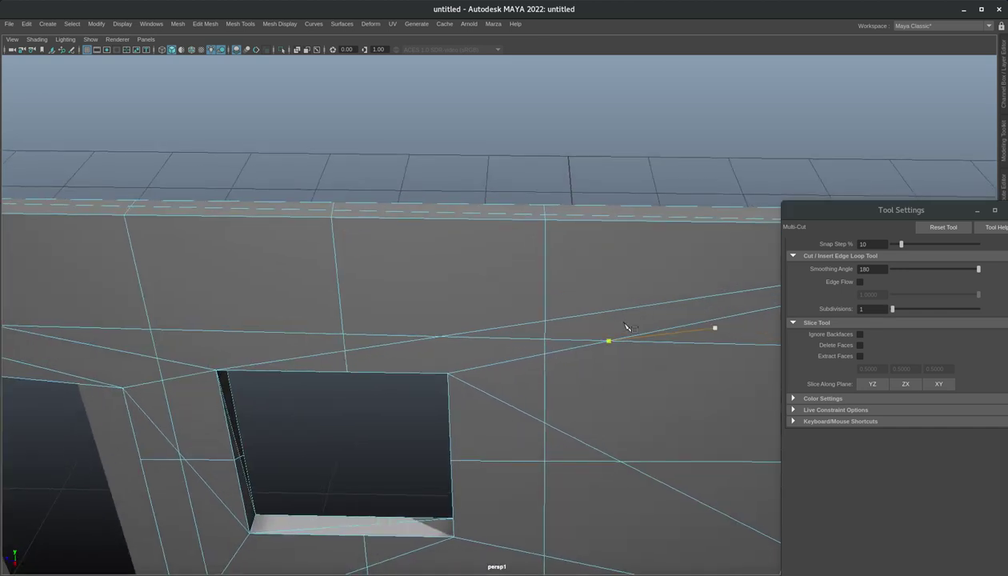
alt+drag(568, 308, 517, 334)
alt+right_drag(518, 334, 560, 360)
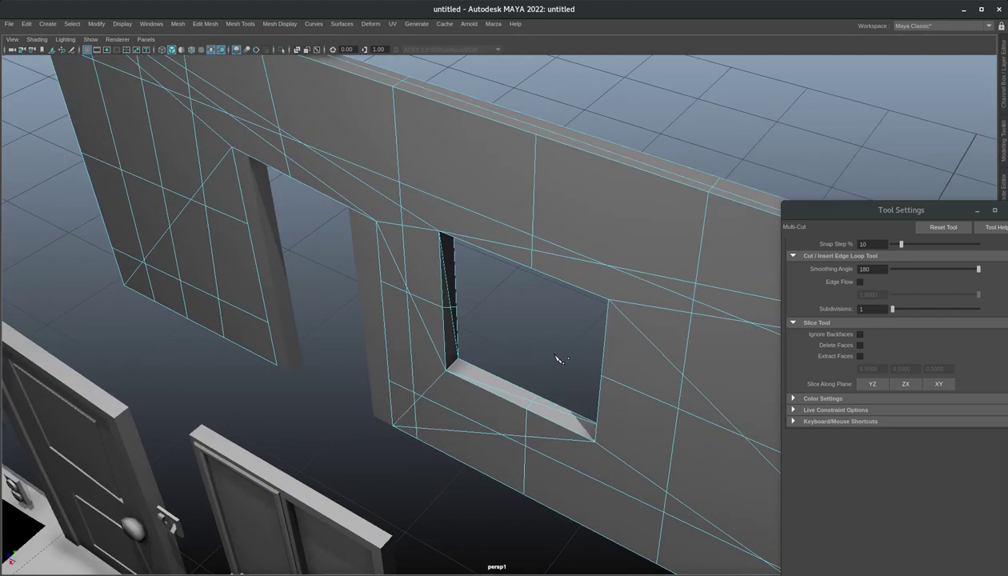
alt+drag(561, 360, 617, 338)
alt+middle_drag(523, 392, 569, 335)
scroll(524, 328, down, 2)
key(q)
right_drag(515, 320, 517, 289)
click(540, 320)
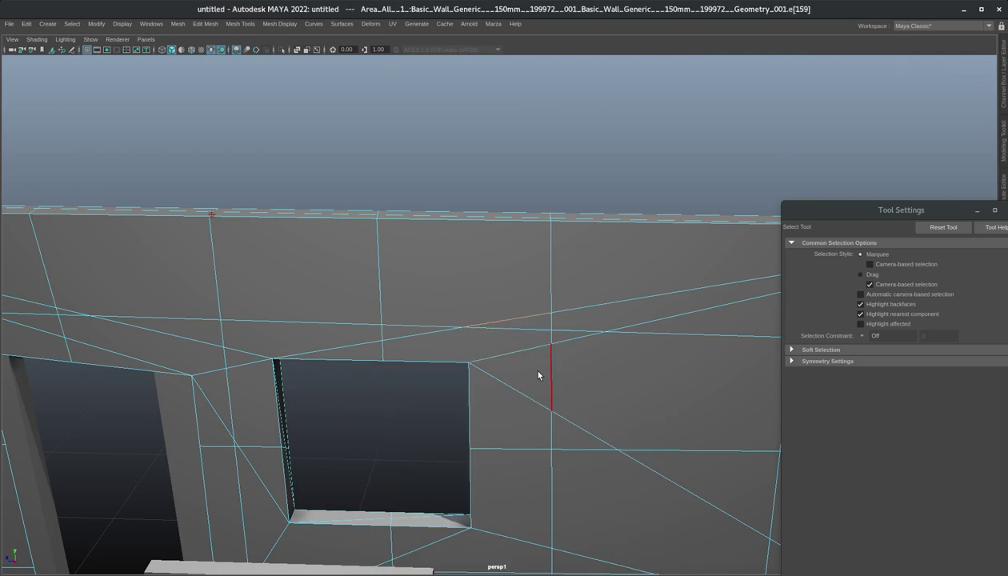
key(space)
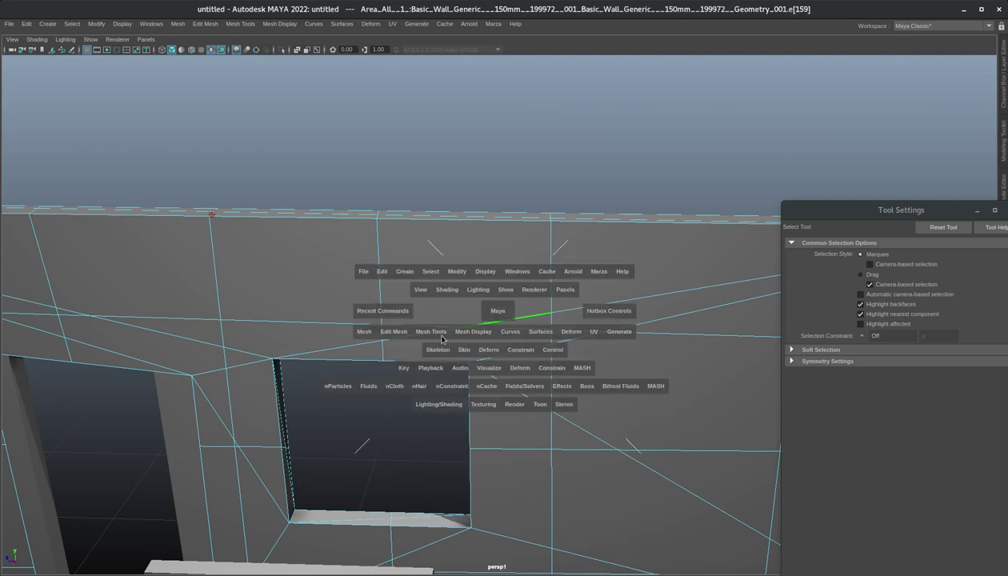
click(377, 329)
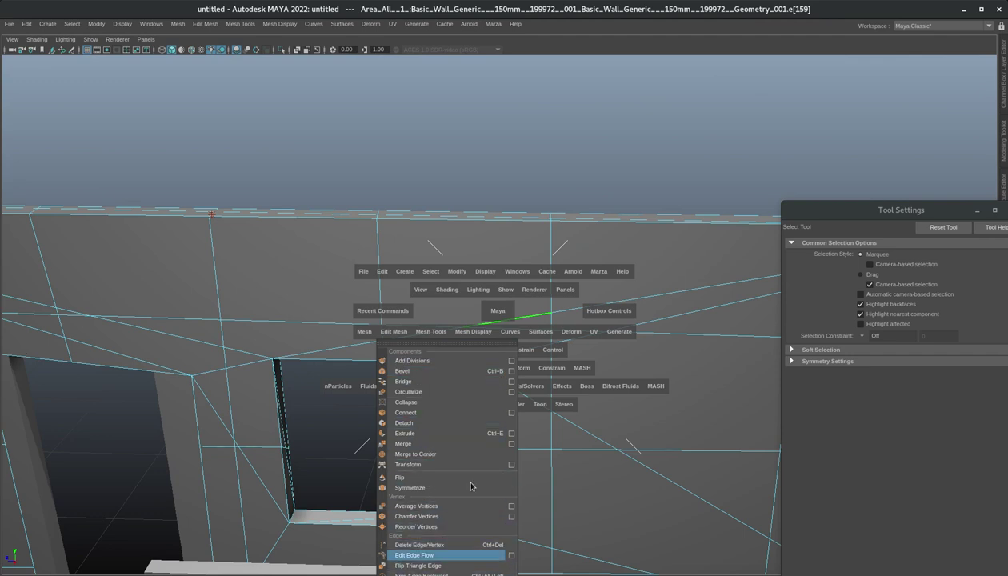
click(425, 333)
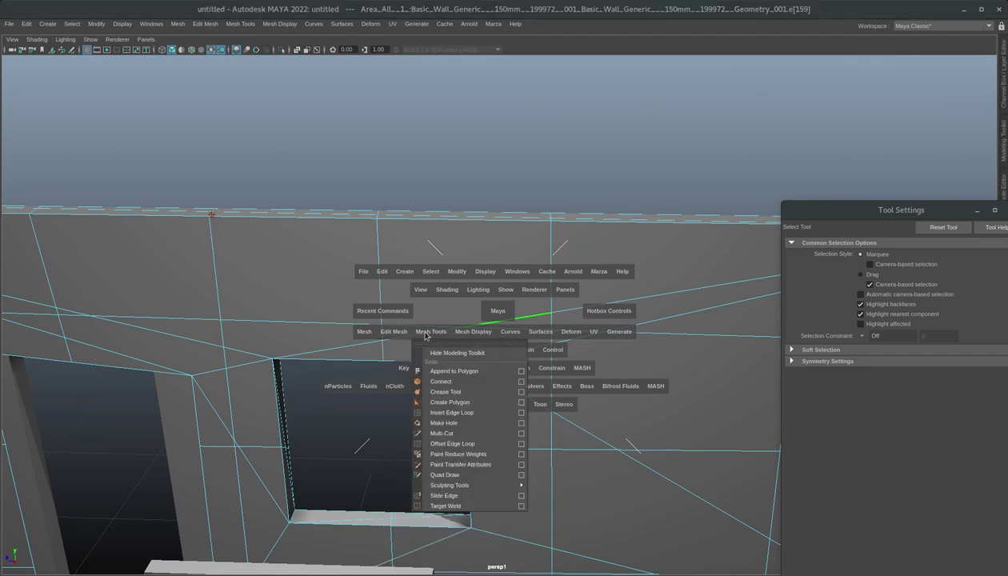
click(364, 331)
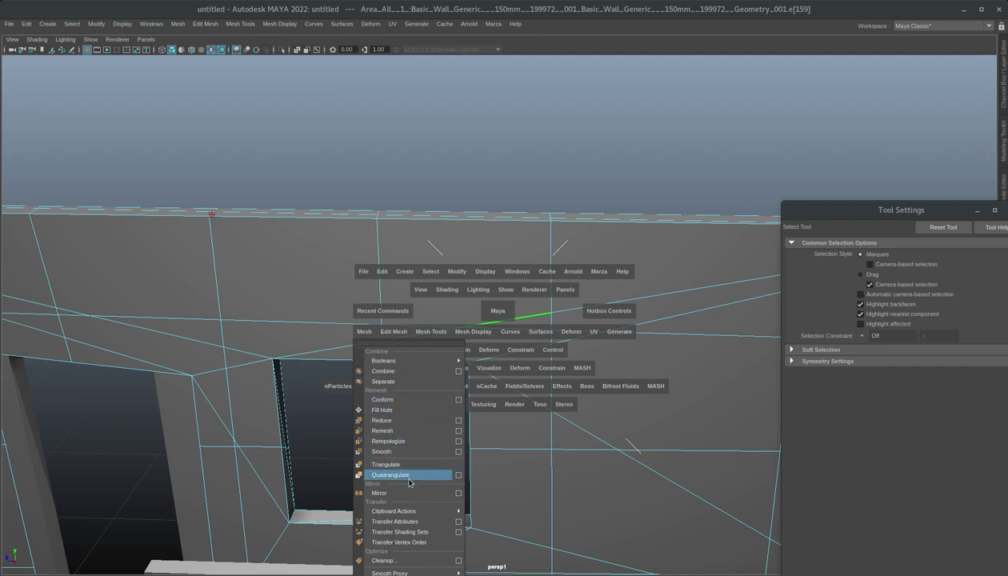
click(389, 333)
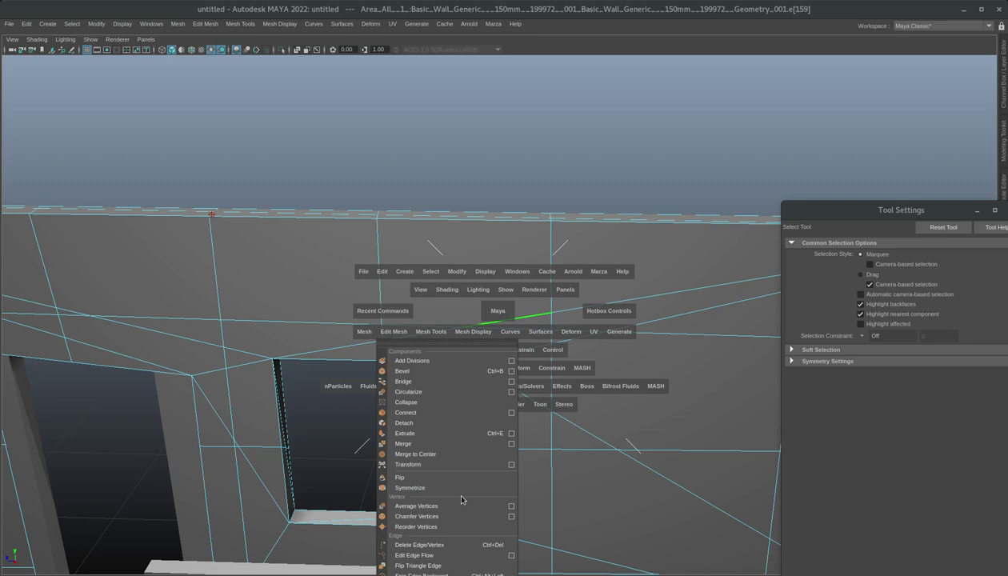
click(472, 546)
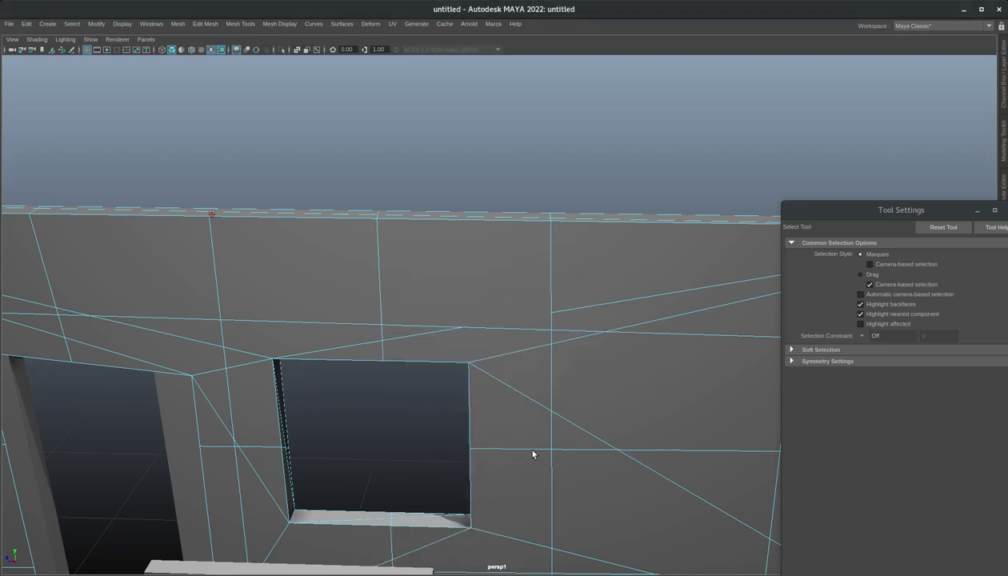
Delete the remaining diagonal edge segments above and beside the top of the window opening, repeating the edge deletion
scroll(516, 291, down, 1)
click(590, 305)
key(g)
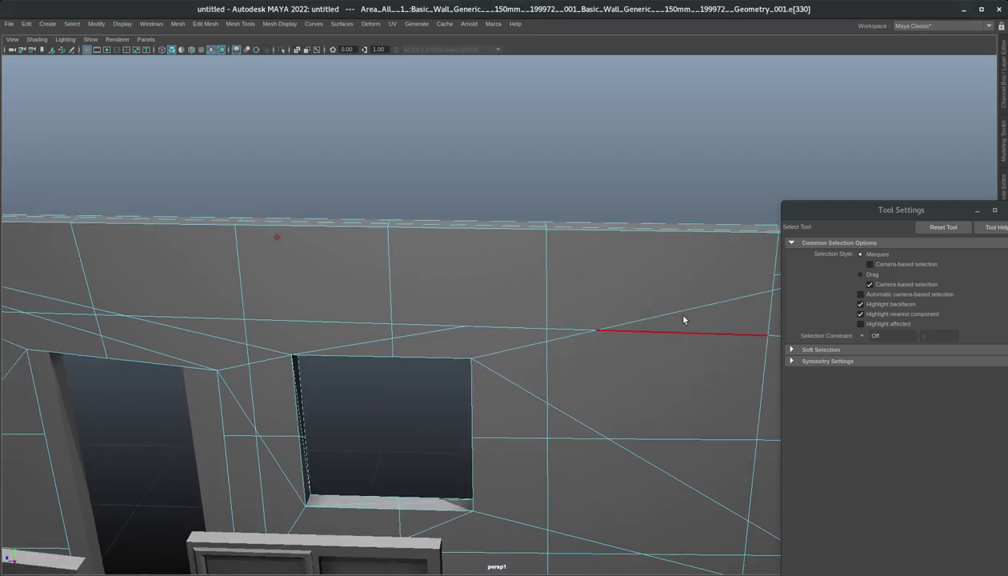
click(674, 315)
key(g)
click(564, 337)
key(g)
click(518, 348)
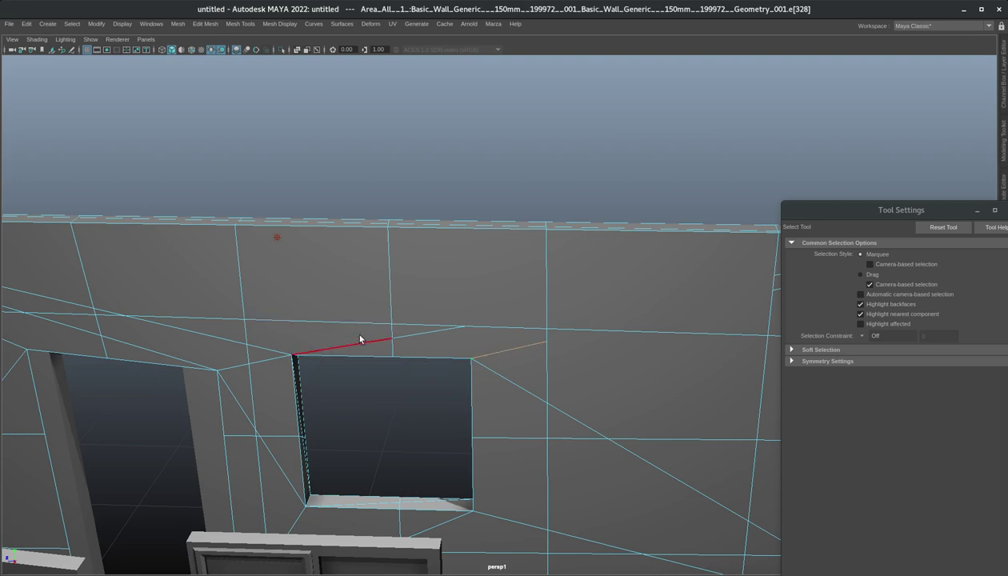
click(362, 337)
click(402, 341)
key(g)
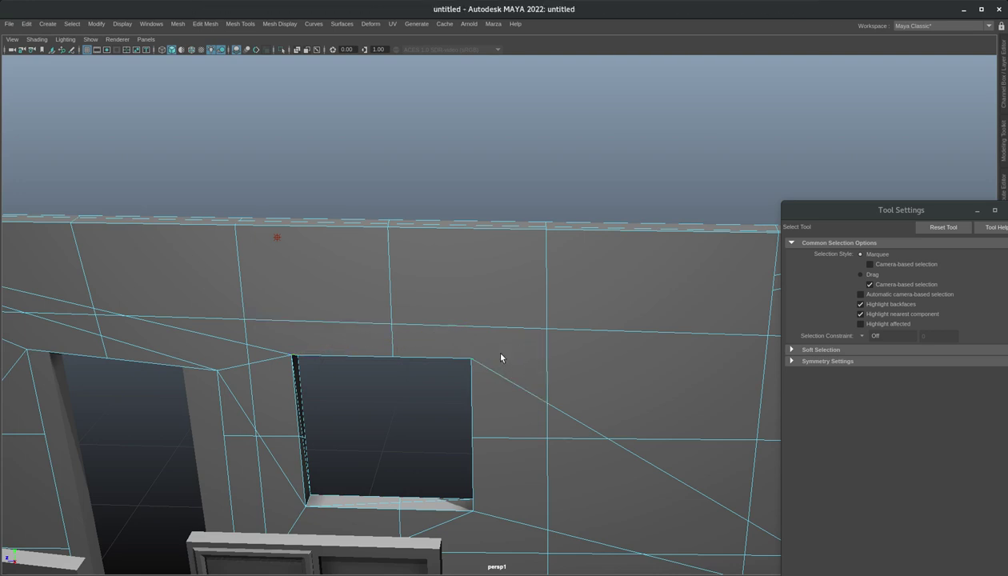
Cut a new edge with Multi-Cut from the window opening's upper corner to the nearest grid intersection diagonally above it
key(space)
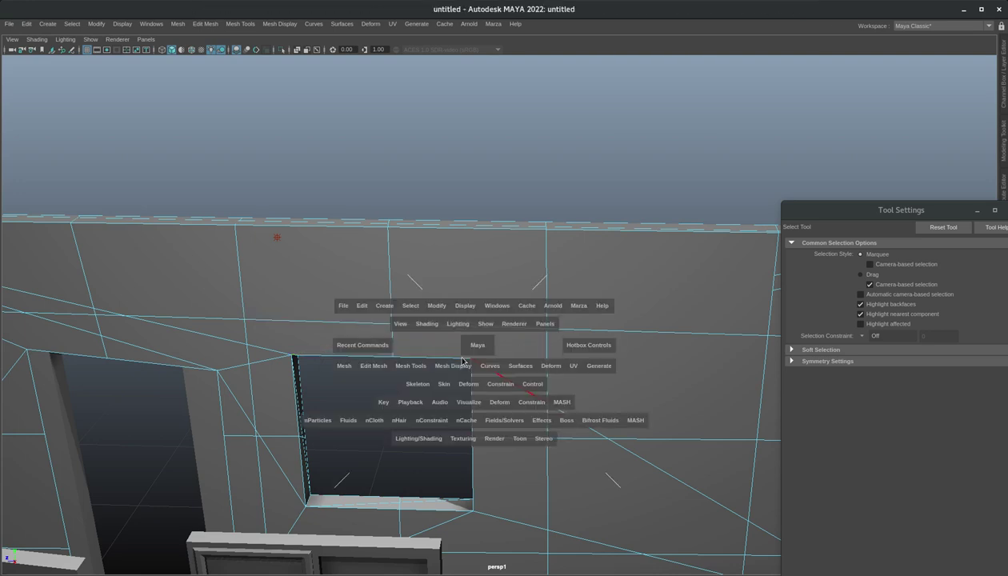
click(411, 366)
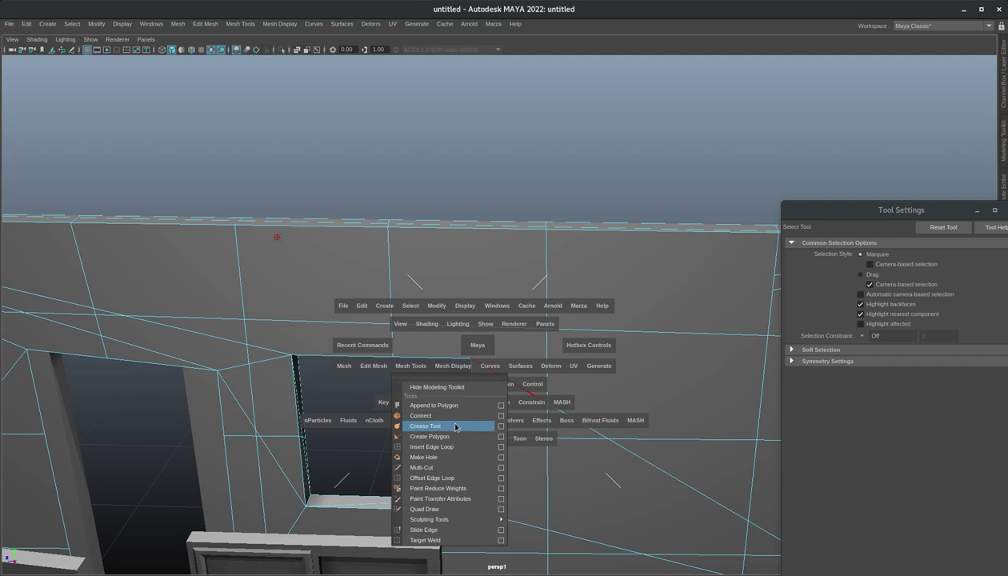
click(448, 468)
key(space)
drag(460, 357, 477, 363)
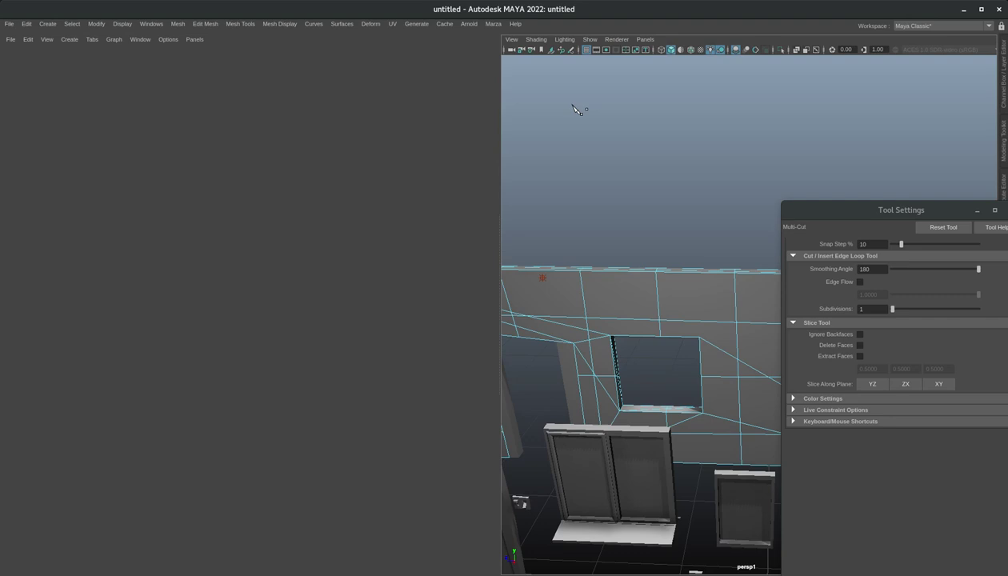
key(space)
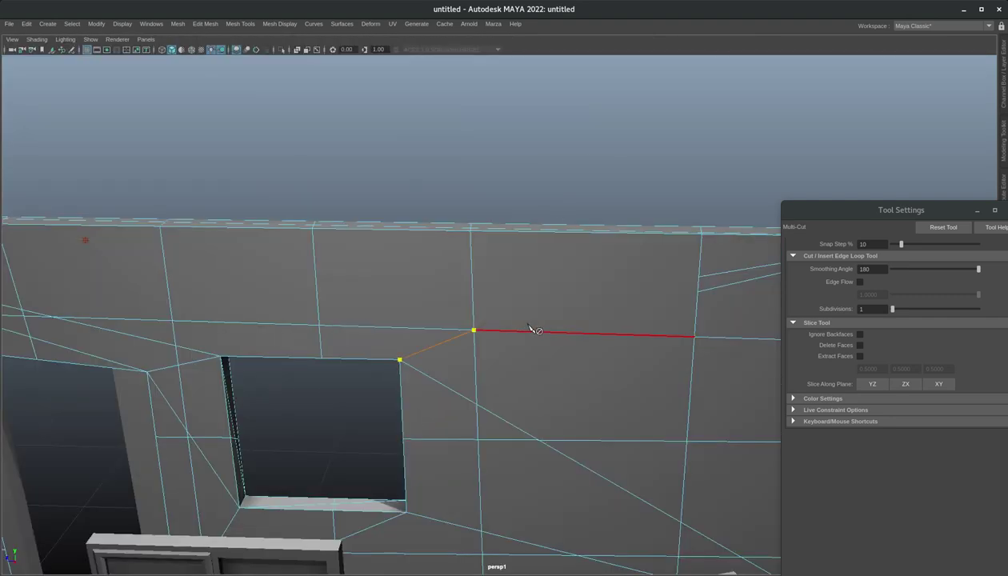
right_click(477, 344)
Remove the upper of the two slanted edge segments near the wall's top end corner with Delete Edge/Vertex
alt+right_drag(565, 344, 469, 273)
alt+drag(472, 276, 694, 417)
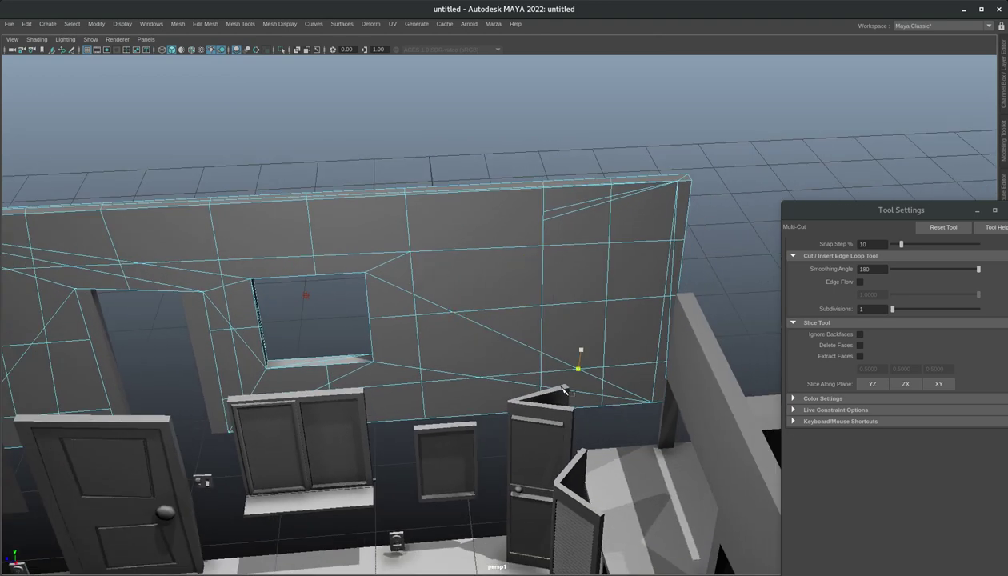
alt+drag(565, 391, 492, 342)
alt+right_drag(492, 342, 552, 344)
key(q)
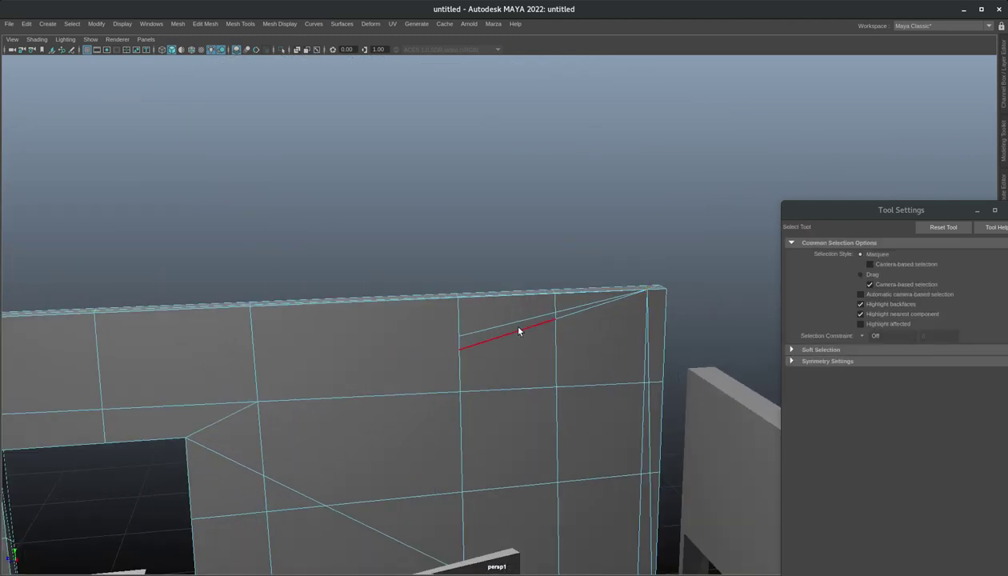
click(518, 331)
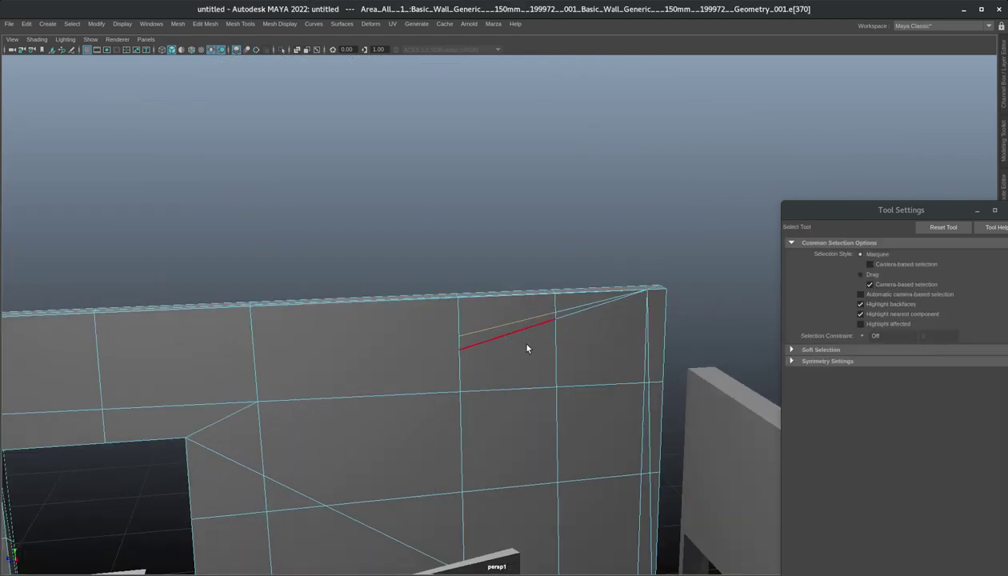
key(space)
click(406, 365)
click(373, 363)
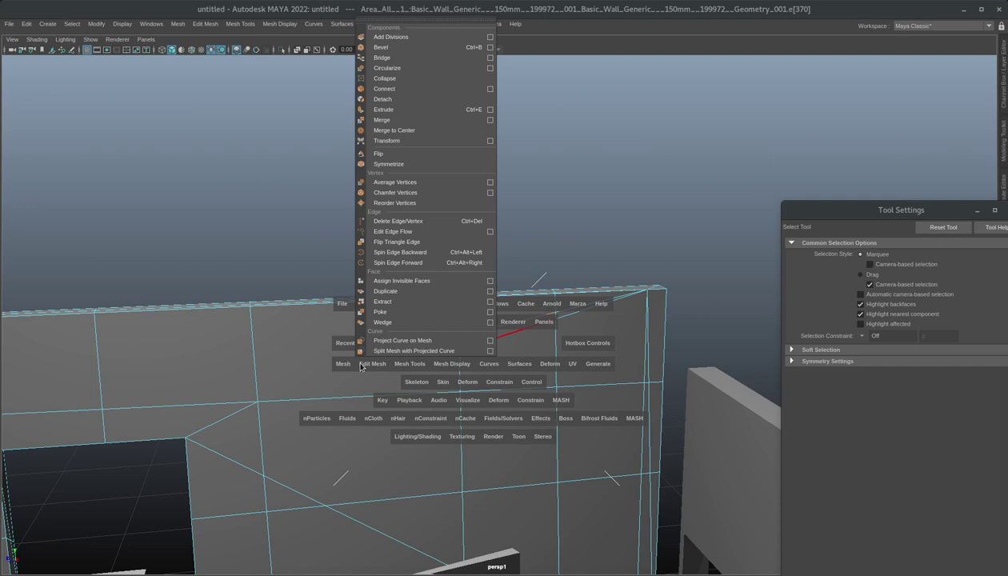
click(427, 225)
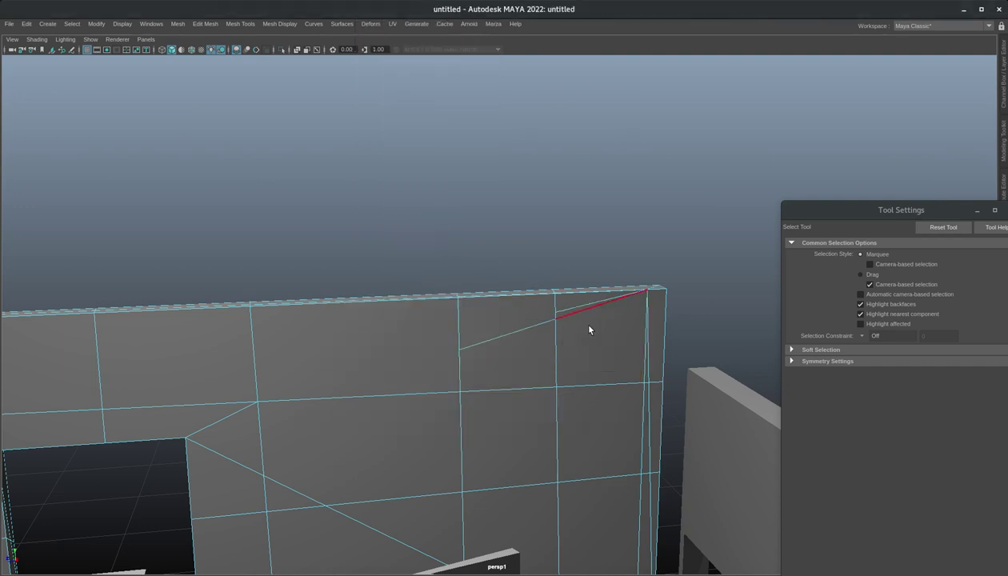
Delete the remaining slanted edge segments running into the wall's top end corner
click(573, 311)
key(g)
click(564, 316)
key(Delete)
click(532, 330)
key(Delete)
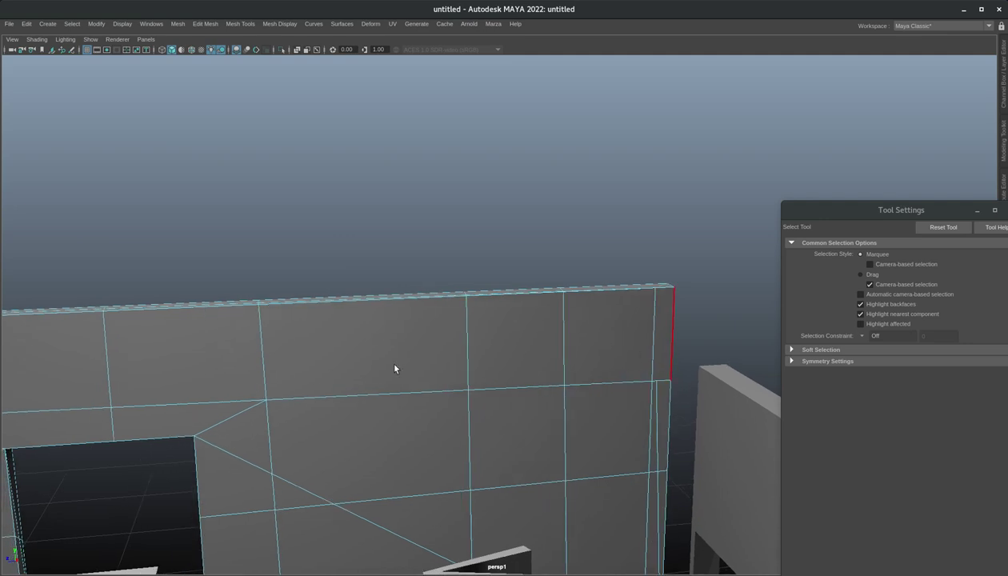
Examine the partly cleaned wall and the whole kitchen from several angles, selecting a tabletop edge loop to show the table's topology
alt+drag(397, 369, 476, 375)
alt+right_drag(477, 375, 428, 376)
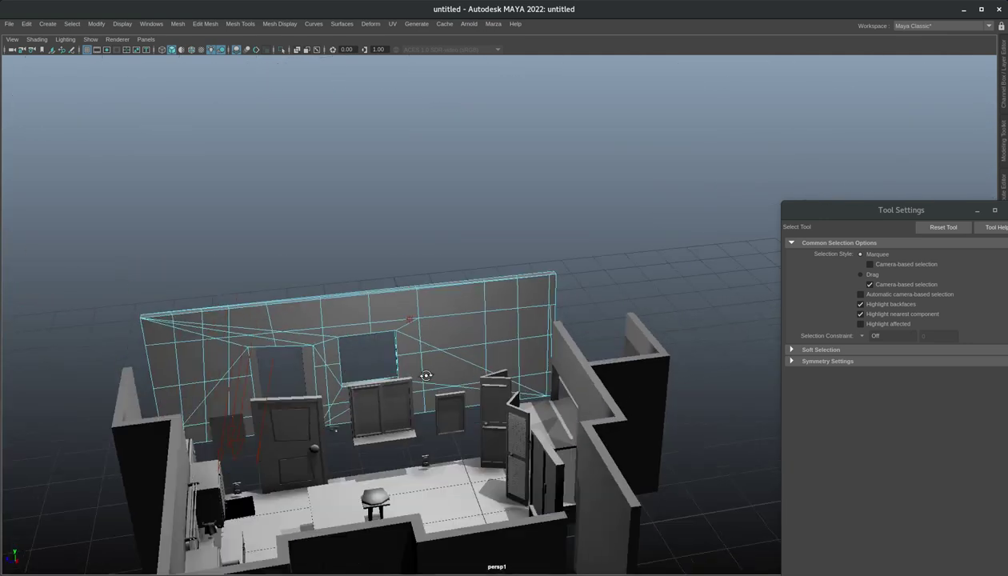
alt+drag(427, 376, 258, 350)
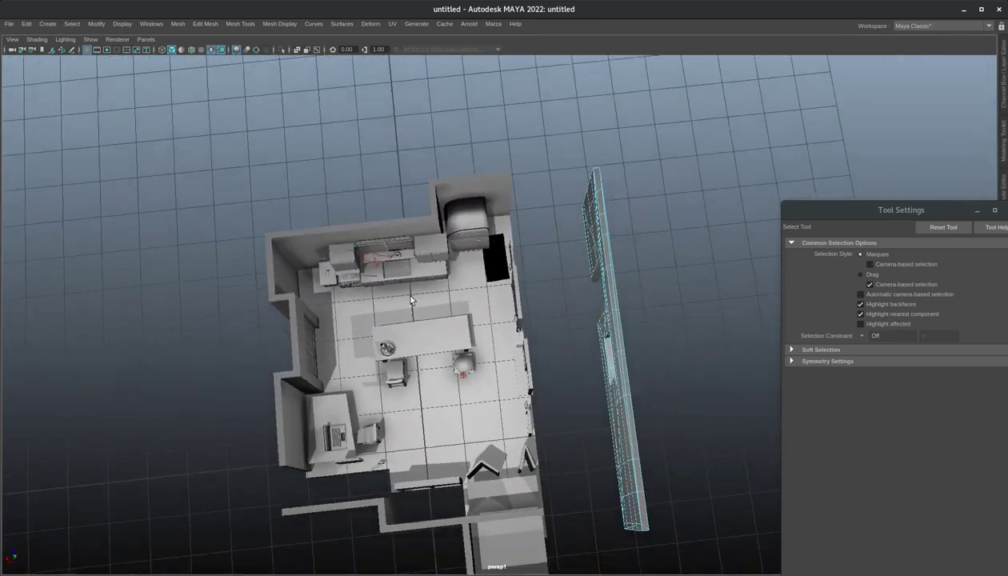
alt+right_drag(404, 292, 500, 296)
mouse_move(500, 296)
alt+mouse_down()
mouse_move(488, 200)
mouse_move(404, 239)
mouse_move(473, 299)
mouse_move(447, 252)
mouse_move(501, 314)
alt+mouse_up()
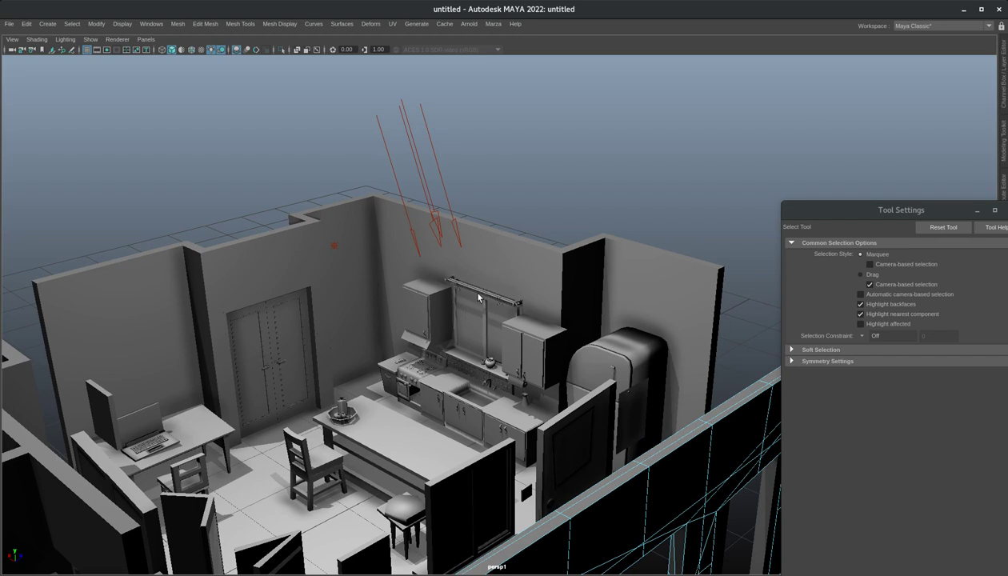
double_click(415, 435)
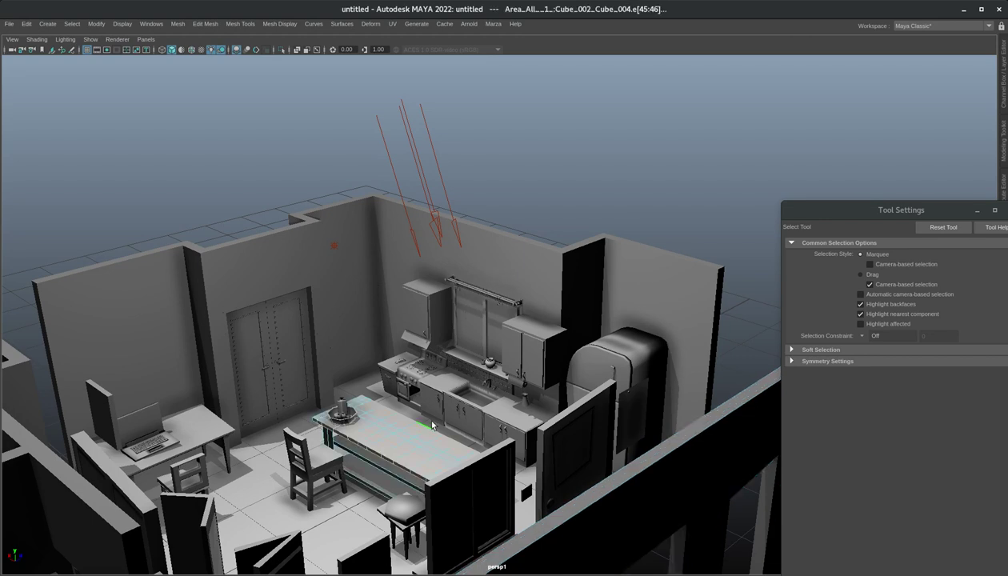
alt+middle_drag(432, 423, 500, 328)
alt+right_drag(501, 328, 606, 357)
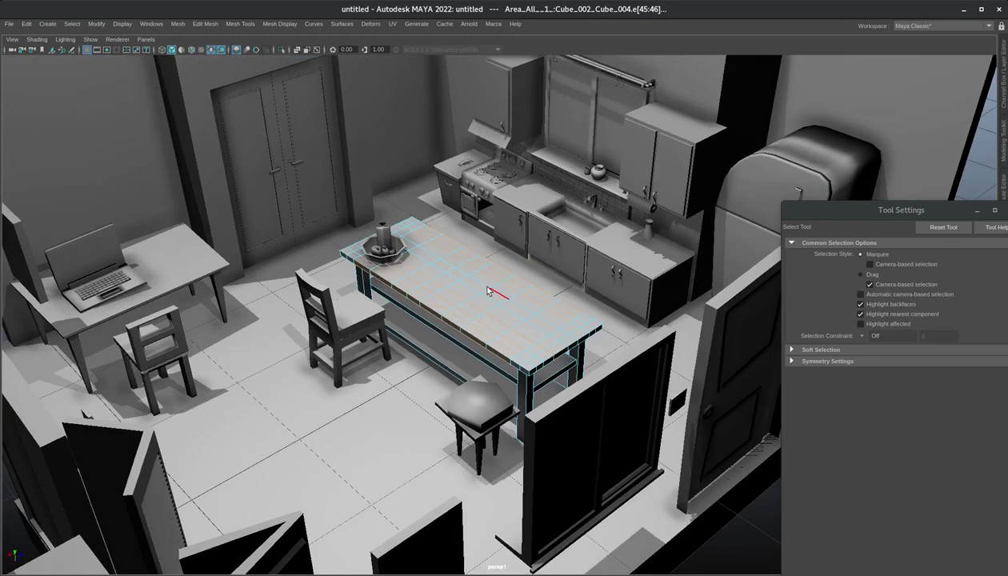
alt+right_drag(488, 290, 240, 361)
alt+drag(240, 360, 442, 413)
Return to object selection, select the kitchen floor and examine its triangulation and the surrounding room from above and from the sides
click(305, 411)
click(458, 398)
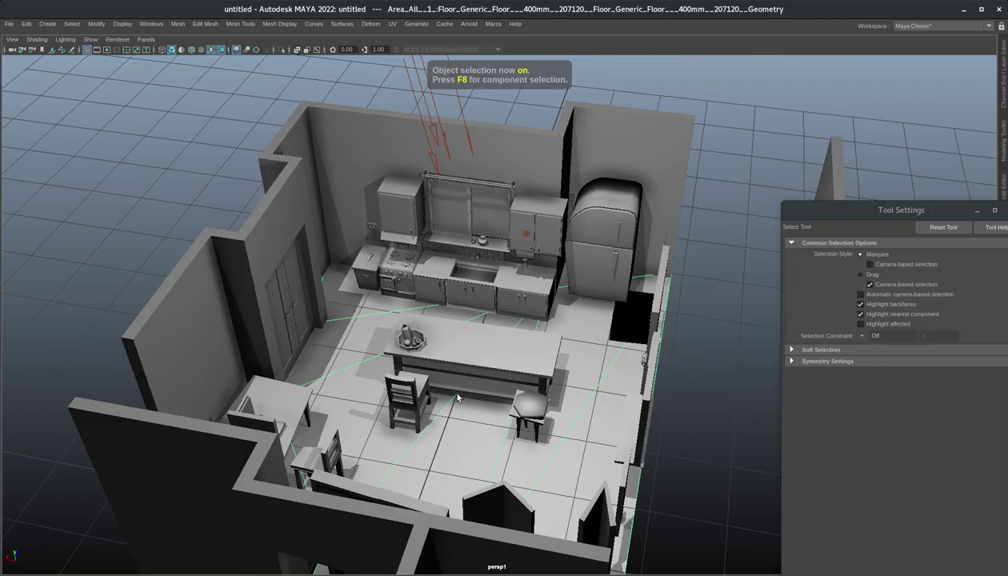
alt+drag(539, 342, 570, 345)
alt+drag(652, 288, 513, 298)
alt+middle_drag(513, 299, 448, 272)
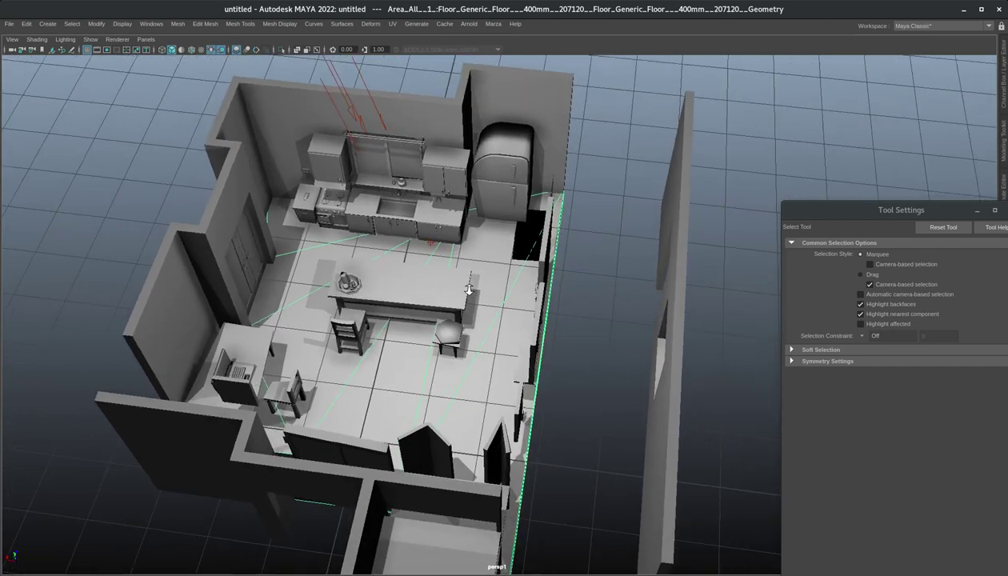
alt+right_drag(460, 280, 524, 328)
alt+middle_drag(534, 344, 546, 174)
alt+drag(547, 174, 531, 217)
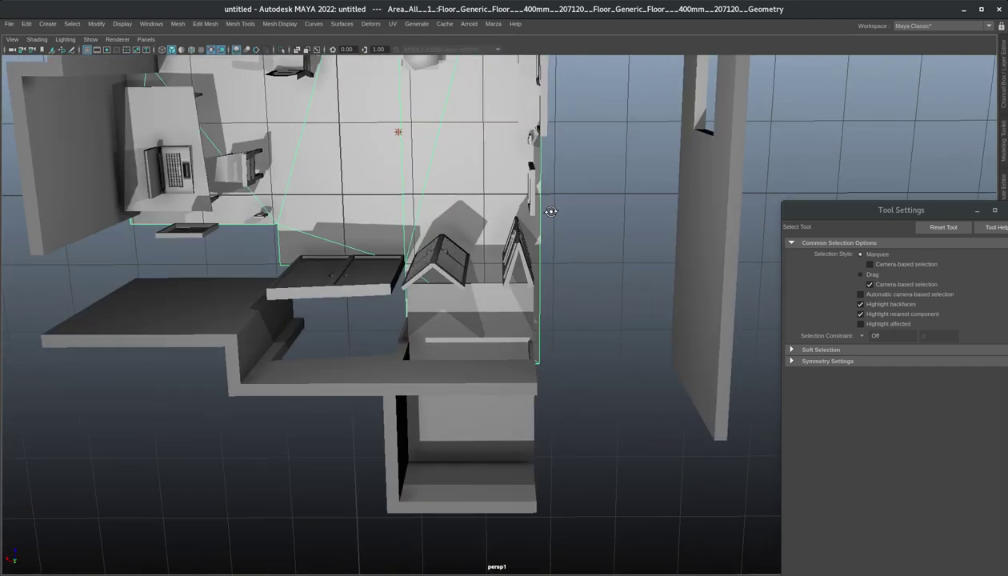
alt+middle_drag(531, 217, 564, 286)
alt+right_drag(563, 287, 479, 293)
alt+drag(479, 292, 571, 227)
alt+middle_drag(571, 230, 548, 348)
alt+right_drag(444, 306, 694, 343)
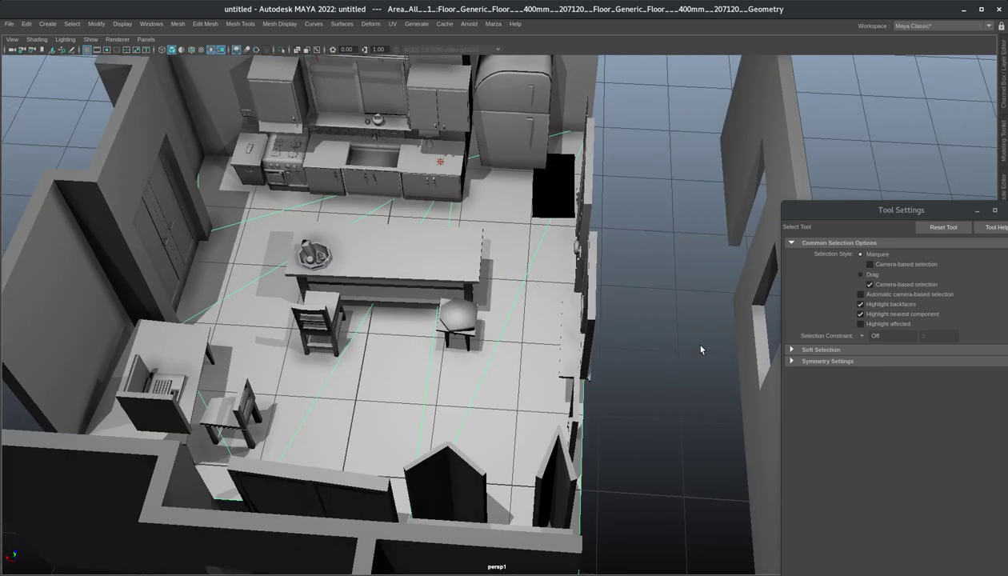
alt+drag(499, 270, 490, 314)
alt+right_drag(490, 313, 451, 276)
alt+drag(451, 275, 463, 257)
Compare the wireframes of the detached wall, the fridge-side wall, the floor and the dining table by selecting them in turn
click(654, 138)
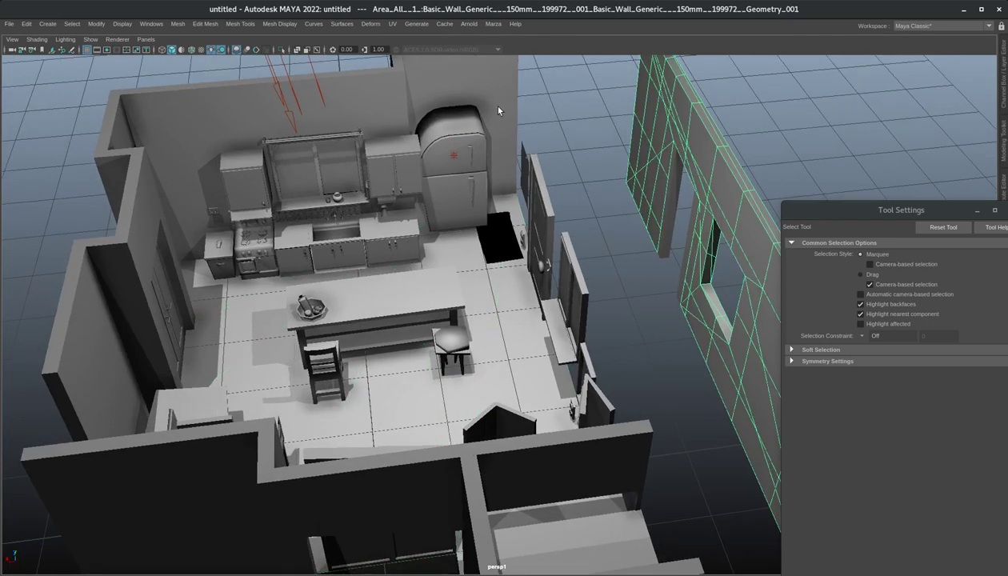
click(497, 109)
click(496, 245)
click(513, 324)
alt+drag(534, 338, 398, 256)
scroll(524, 349, up, 4)
alt+middle_drag(398, 256, 448, 425)
alt+right_drag(560, 406, 693, 403)
click(416, 370)
alt+middle_drag(456, 380, 488, 326)
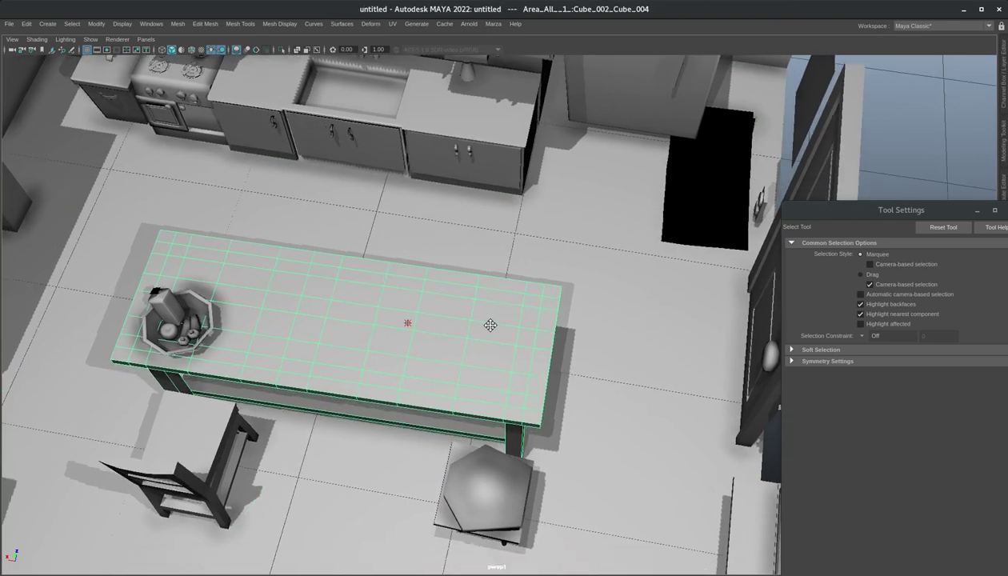
alt+right_drag(490, 326, 398, 334)
mouse_move(398, 334)
alt+mouse_down()
mouse_move(513, 288)
mouse_move(490, 308)
mouse_move(400, 323)
alt+mouse_up()
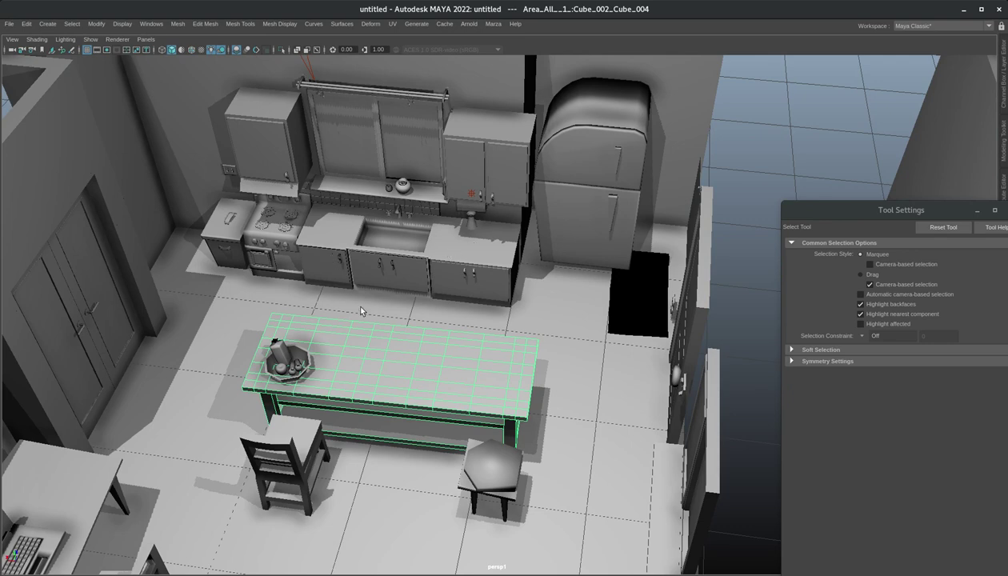
Inspect the topology of the floor, the wall behind the kitchen units and the dining table while viewing the room from different angles
alt+drag(360, 310, 548, 332)
click(582, 323)
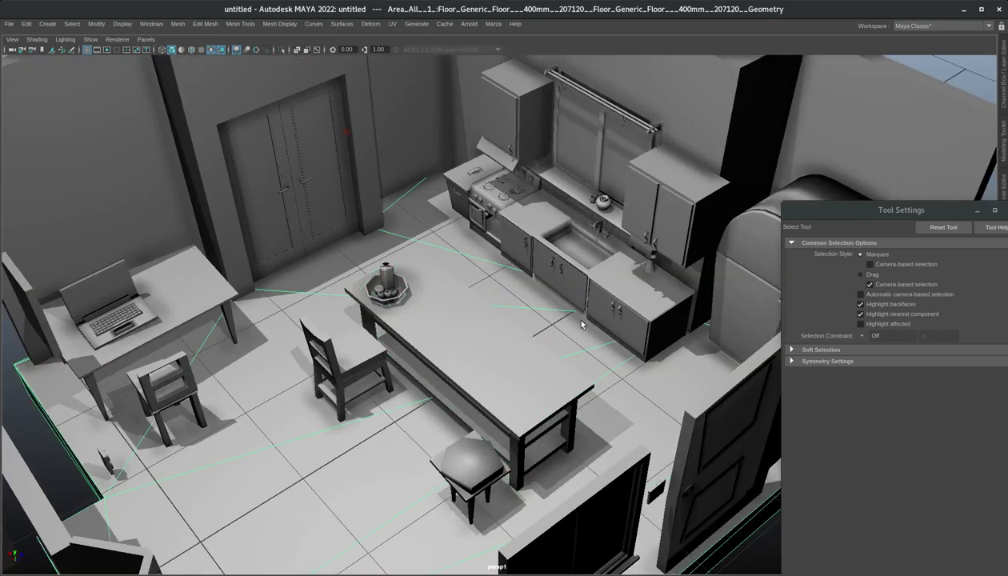
key(f)
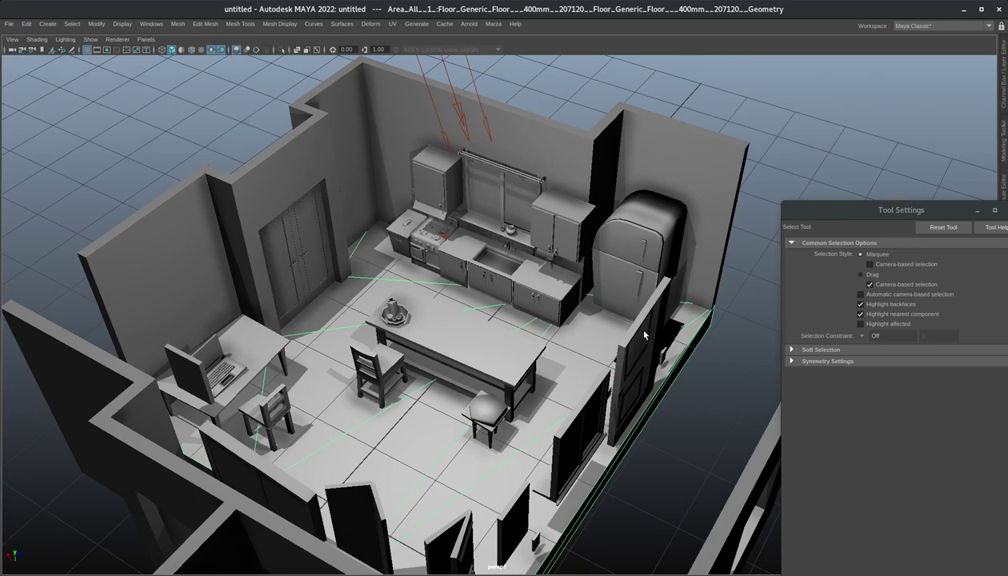
click(517, 145)
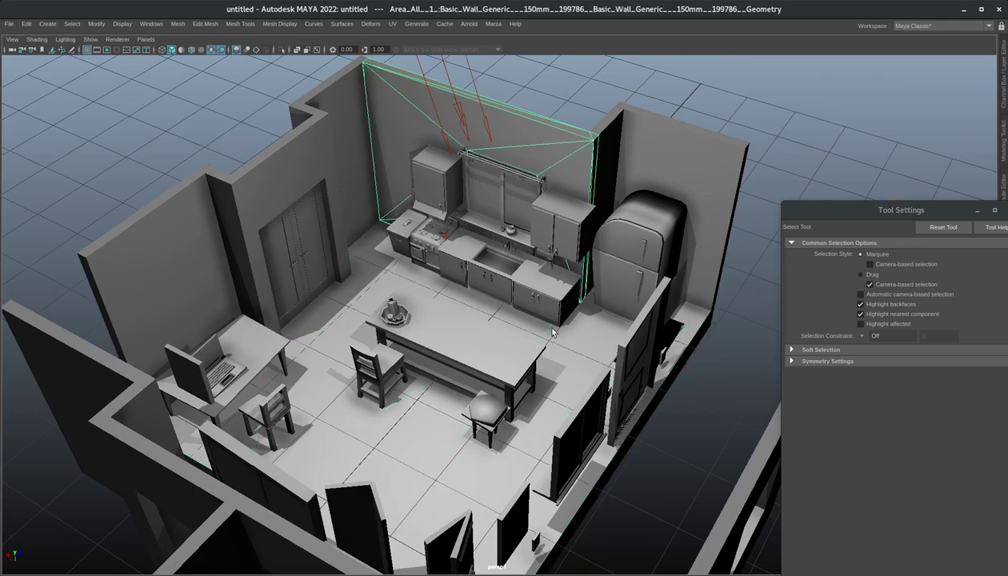
alt+drag(463, 340, 426, 268)
click(448, 352)
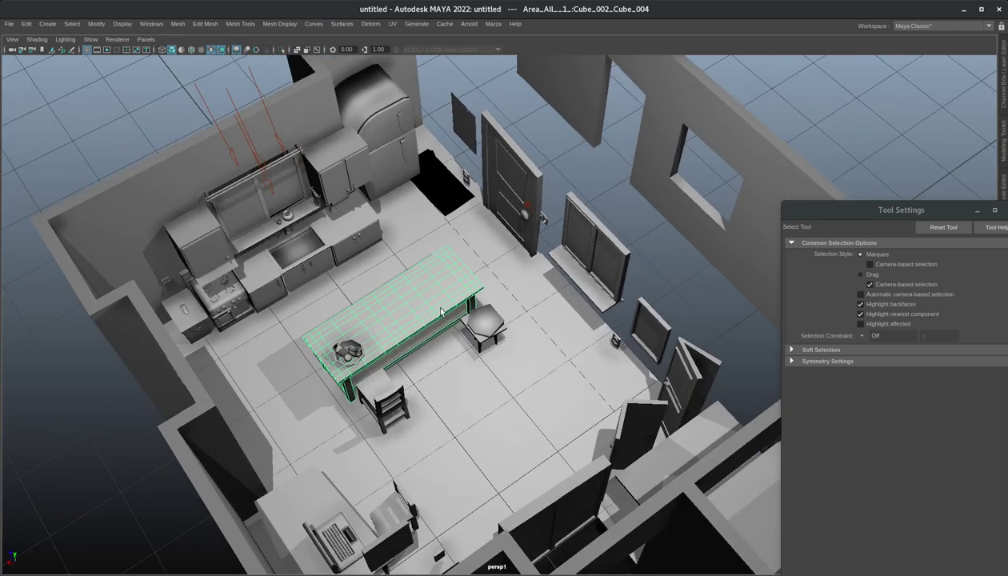
alt+right_drag(440, 309, 518, 343)
alt+drag(519, 343, 604, 338)
alt+middle_drag(603, 338, 545, 302)
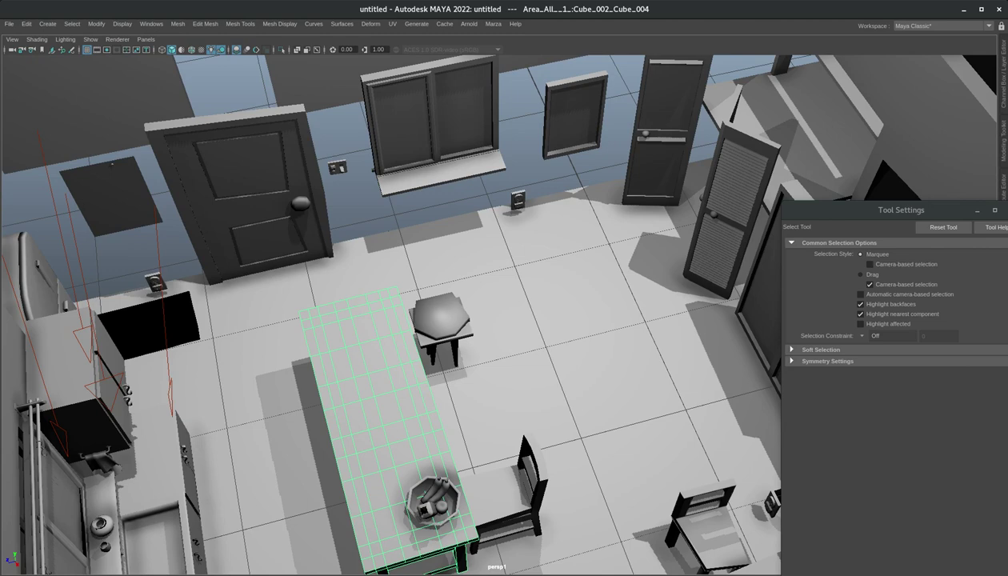
alt+right_drag(545, 303, 444, 296)
alt+drag(444, 296, 427, 327)
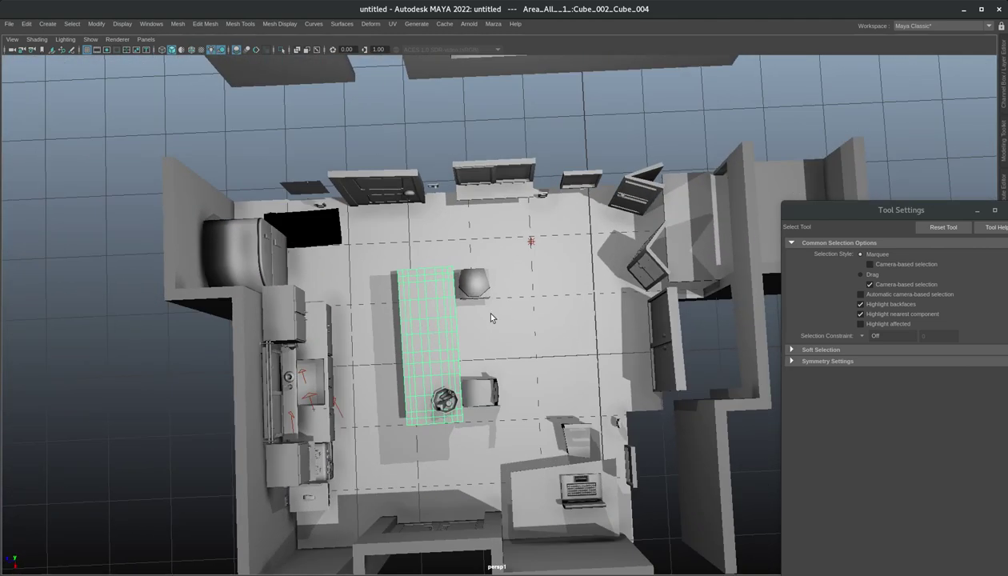